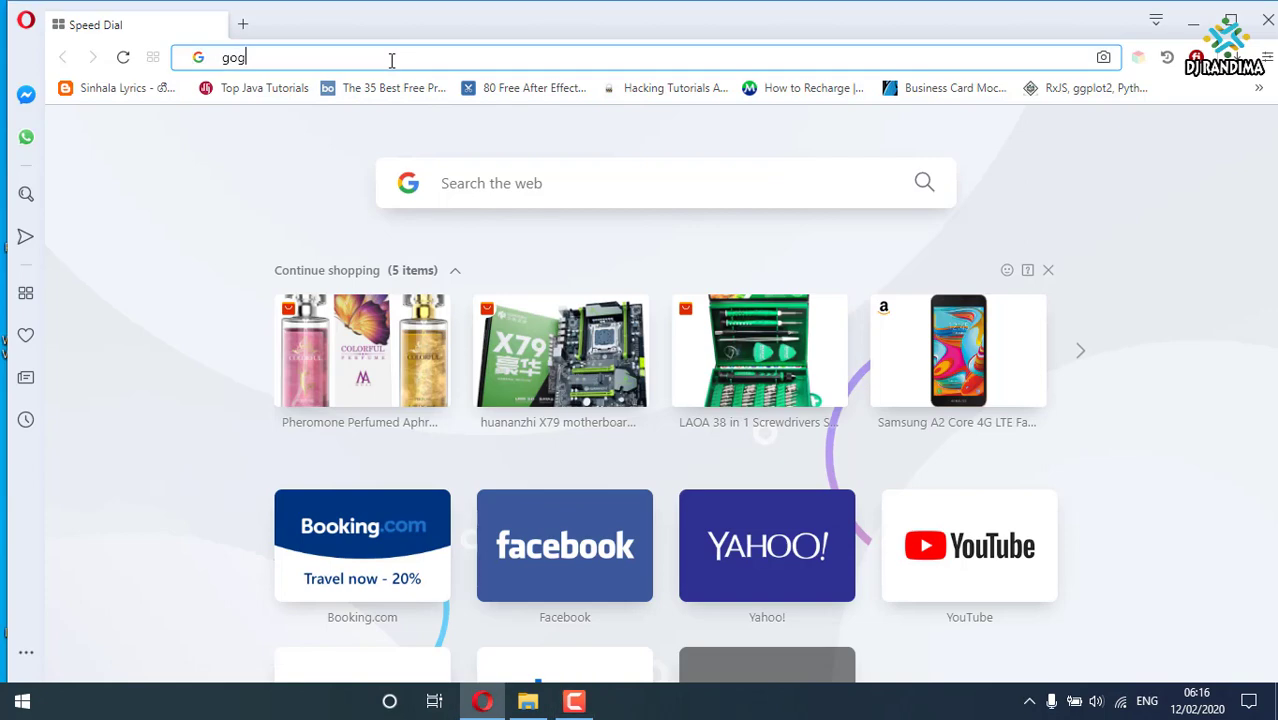
- Correct the address to google.com and load the Google home page
{"action": "key", "text": "BackSpace"}
{"action": "type", "text": "og"}
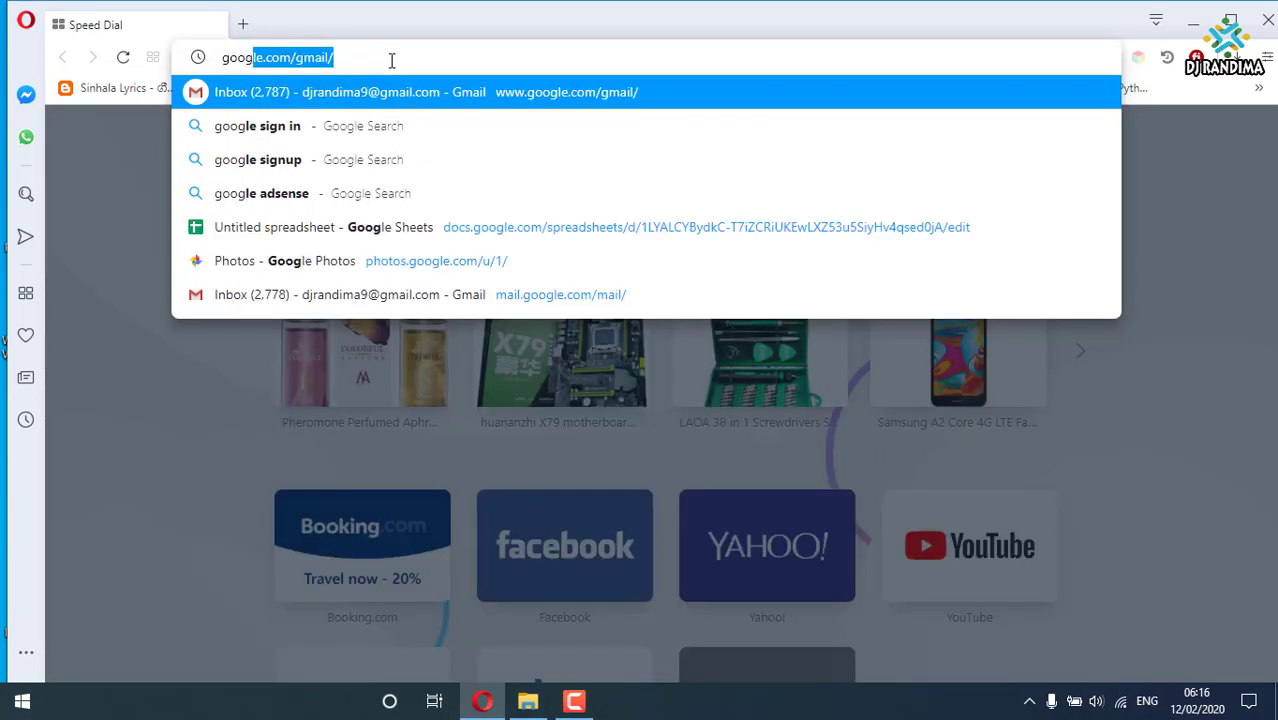
{"action": "type", "text": "le.com"}
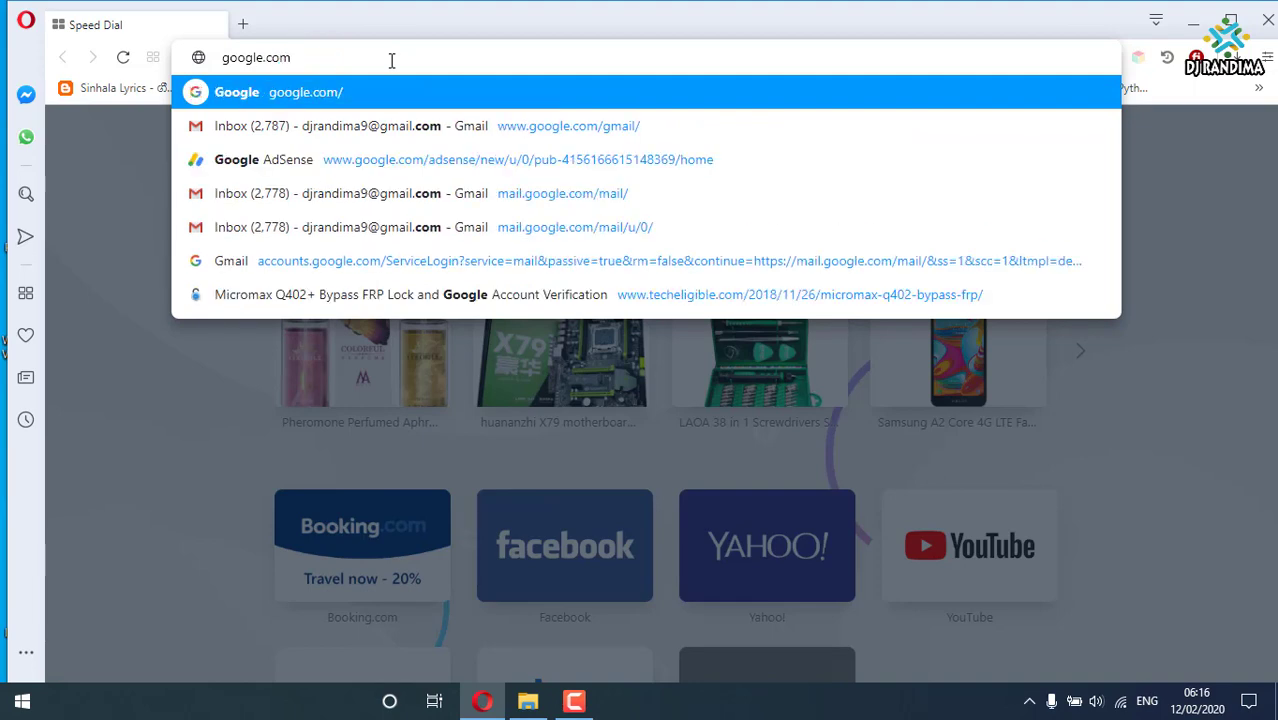
{"action": "key", "text": "Return"}
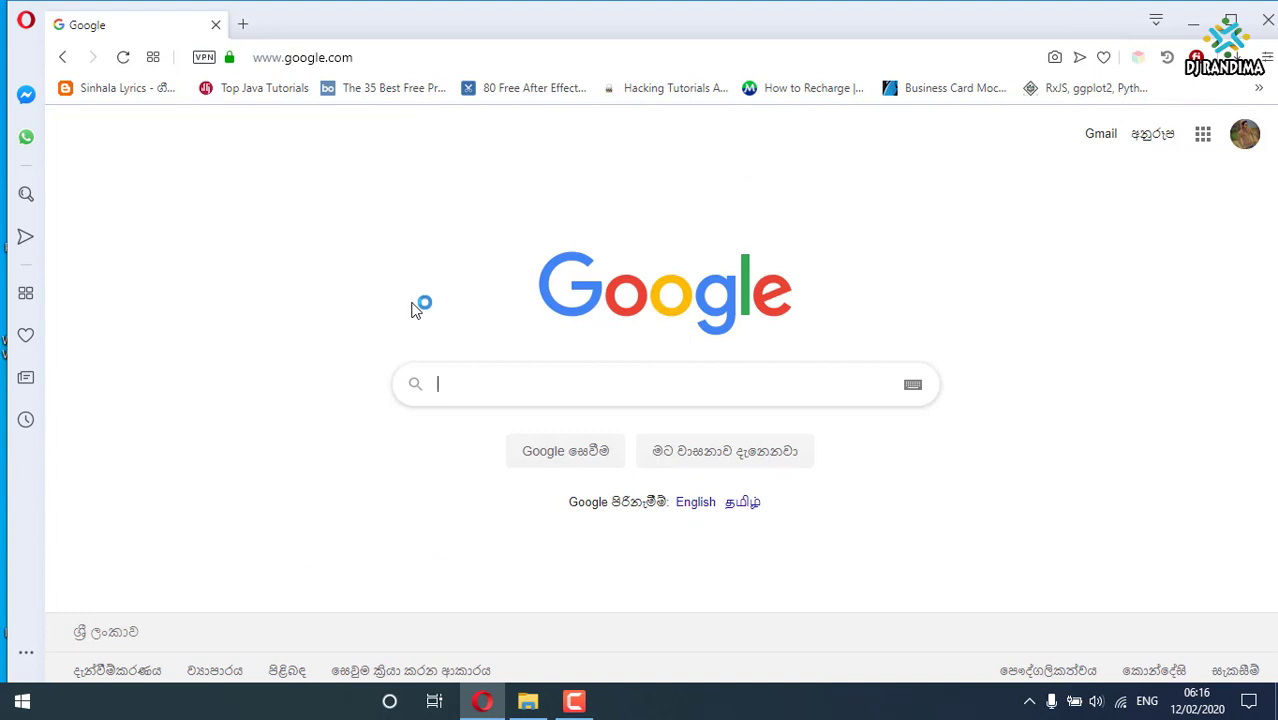
- Search Google for 'java jdk' and open the 'Java SE - Downloads | Oracle' result
{"action": "left_click", "coordinate": [469, 388]}
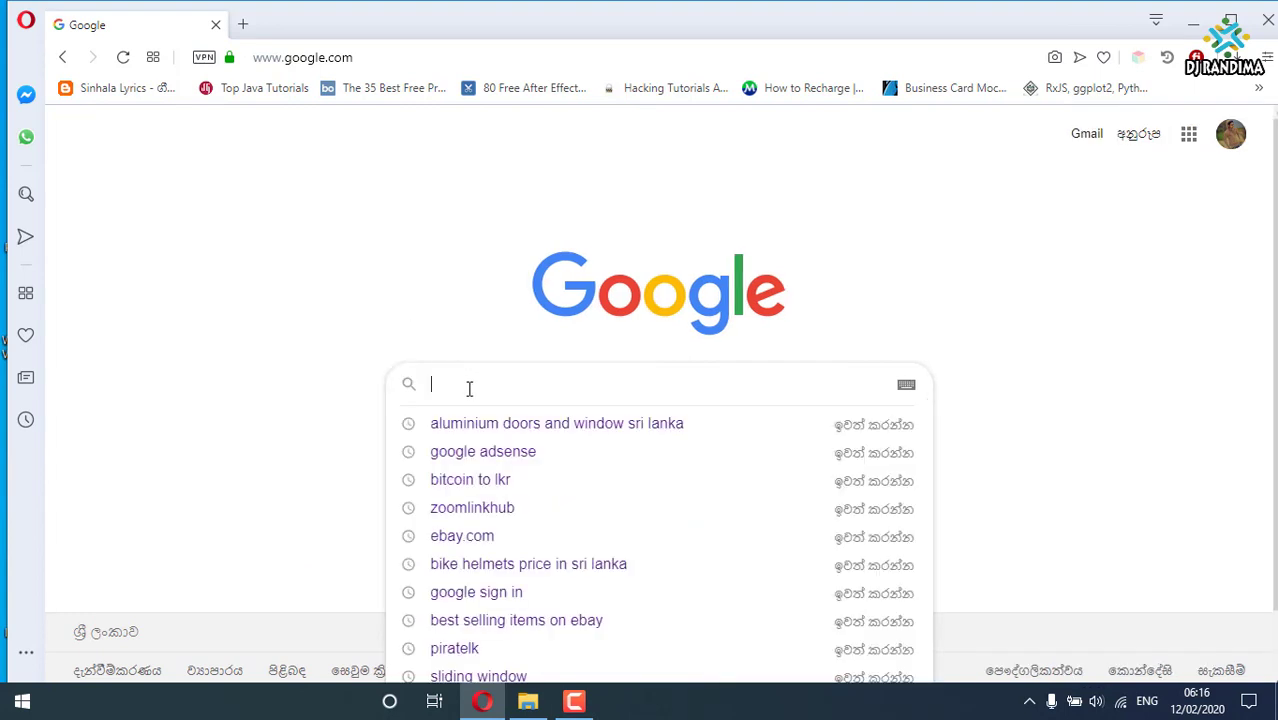
{"action": "type", "text": "jav"}
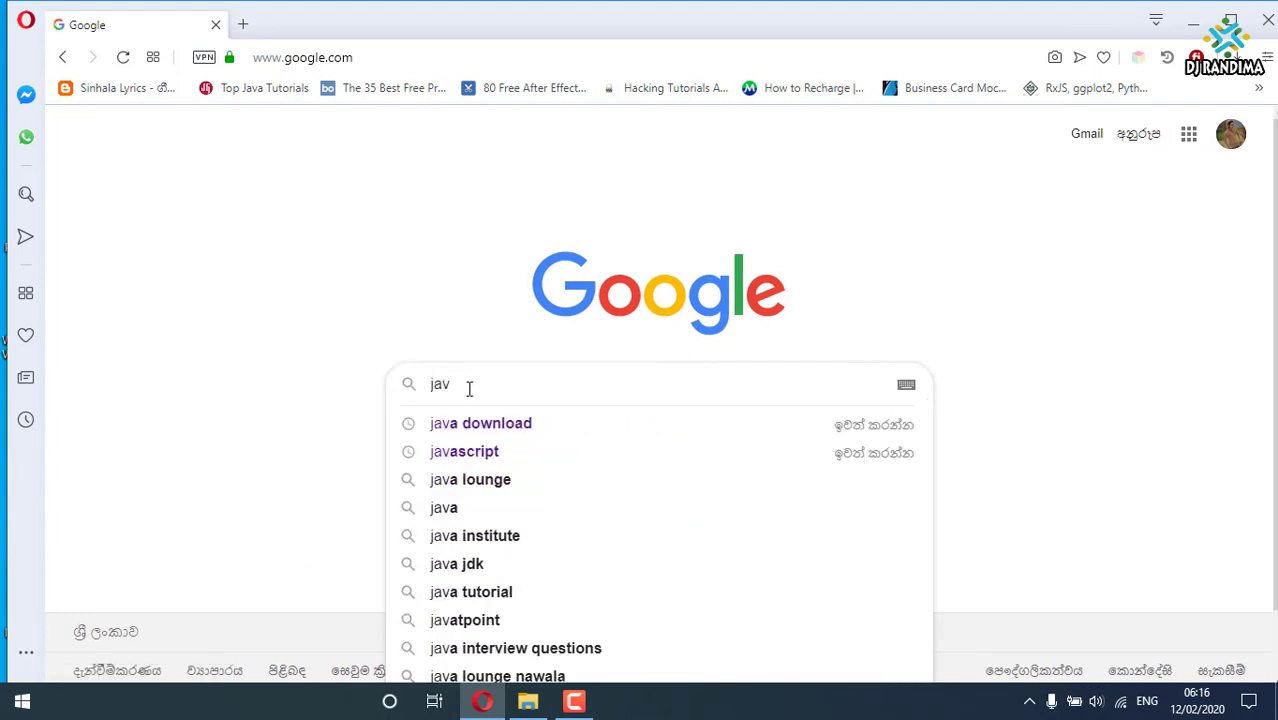
{"action": "type", "text": "a jd"}
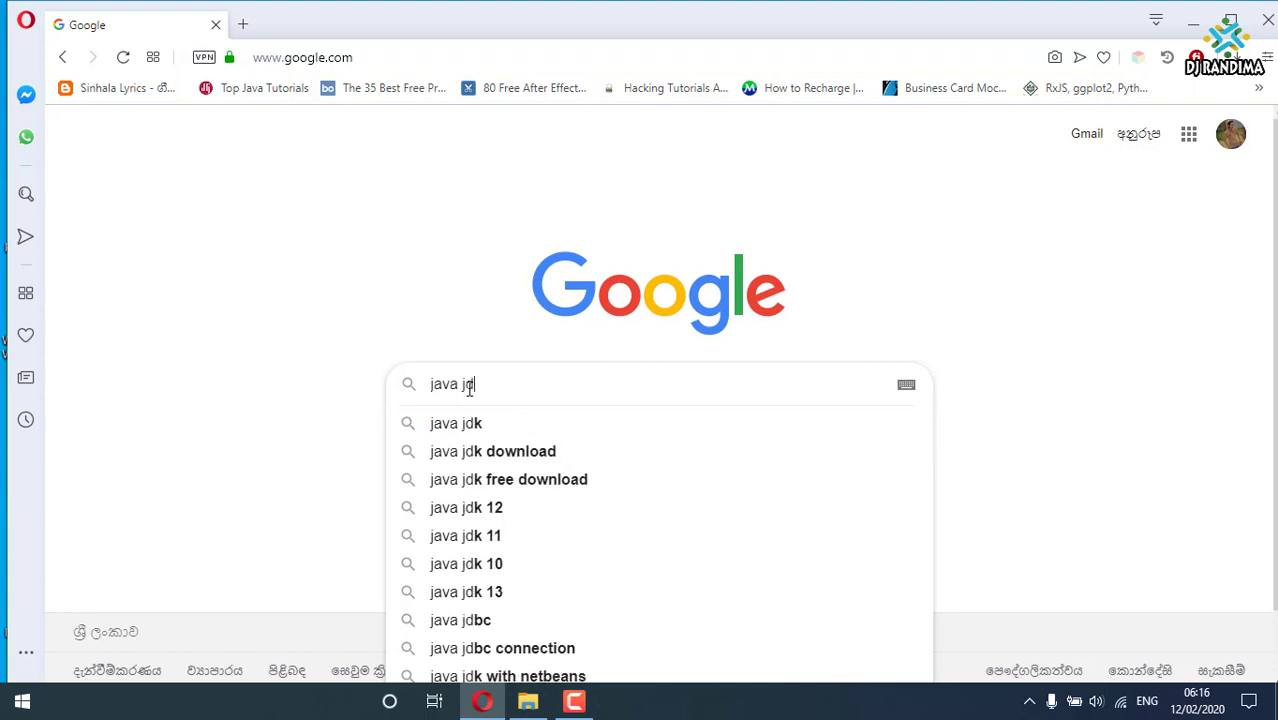
{"action": "type", "text": "k"}
{"action": "key", "text": "Return"}
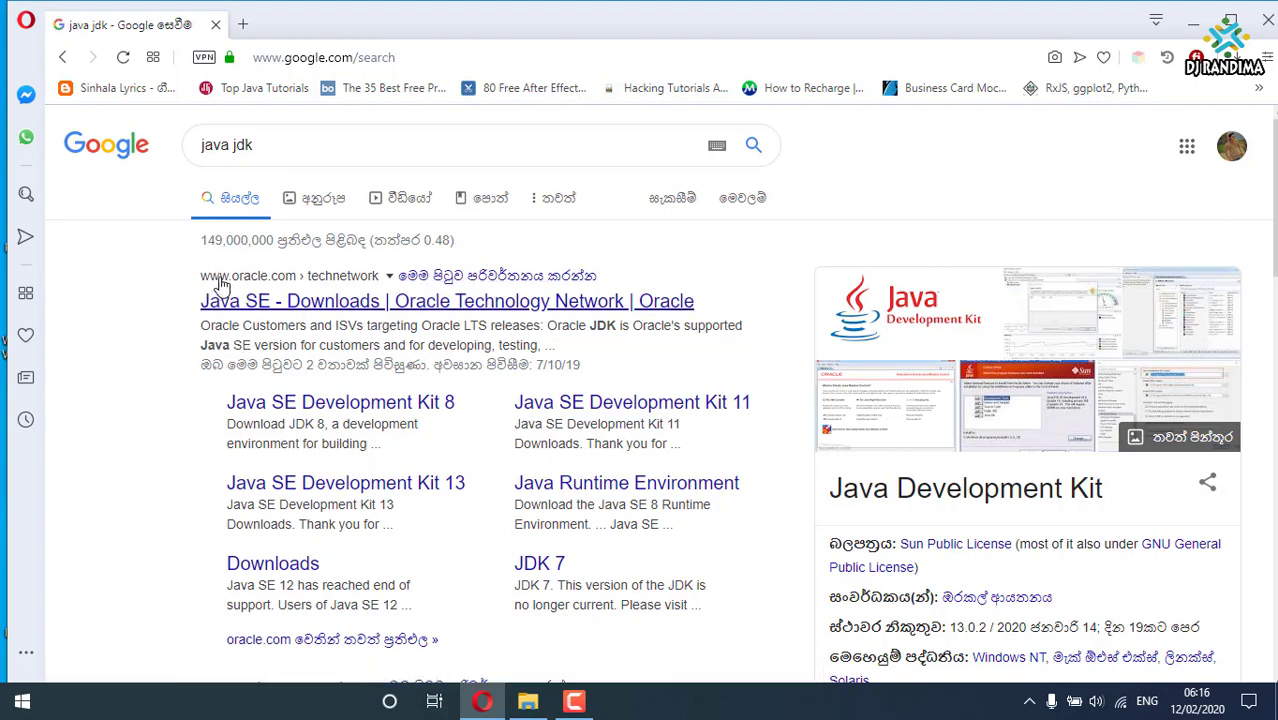
{"action": "left_click", "coordinate": [360, 308]}
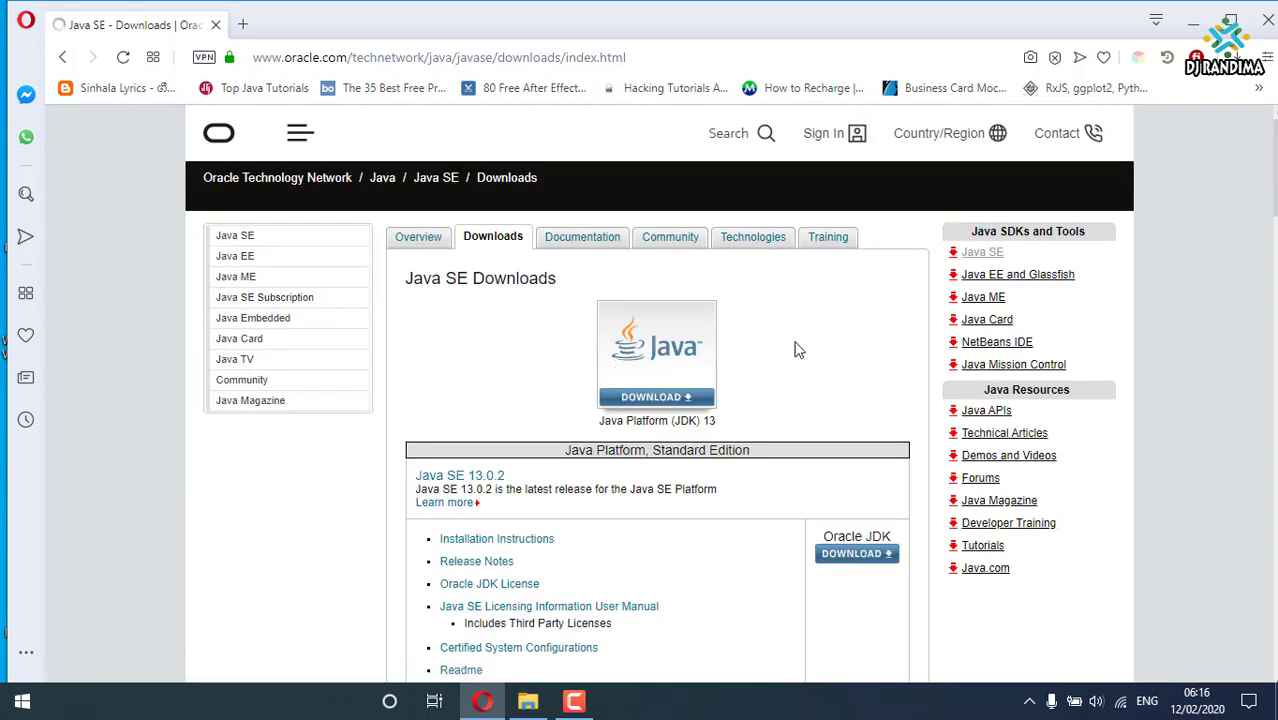
- Scroll the Java SE Downloads page and open the Oracle JDK download for Java SE 13.0.2
{"action": "scroll", "coordinate": [660, 390], "scroll_direction": "down", "scroll_amount": 5}
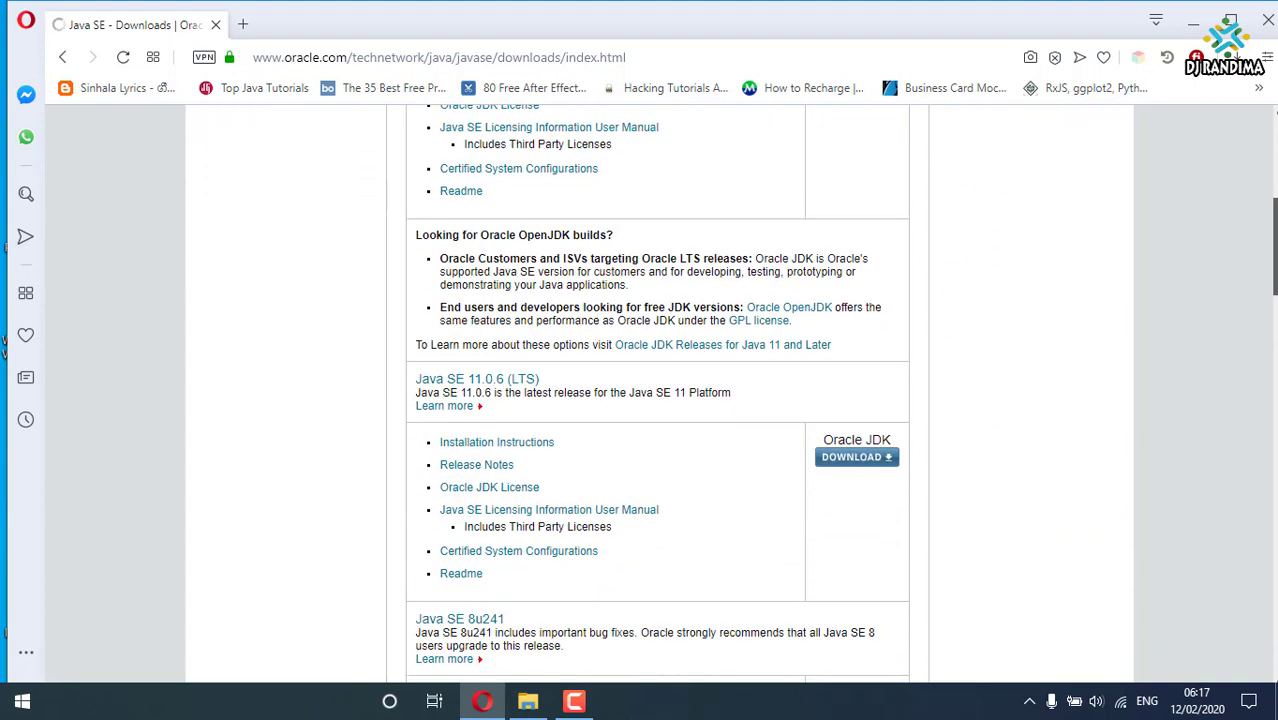
{"action": "scroll", "coordinate": [660, 390], "scroll_direction": "up", "scroll_amount": 5}
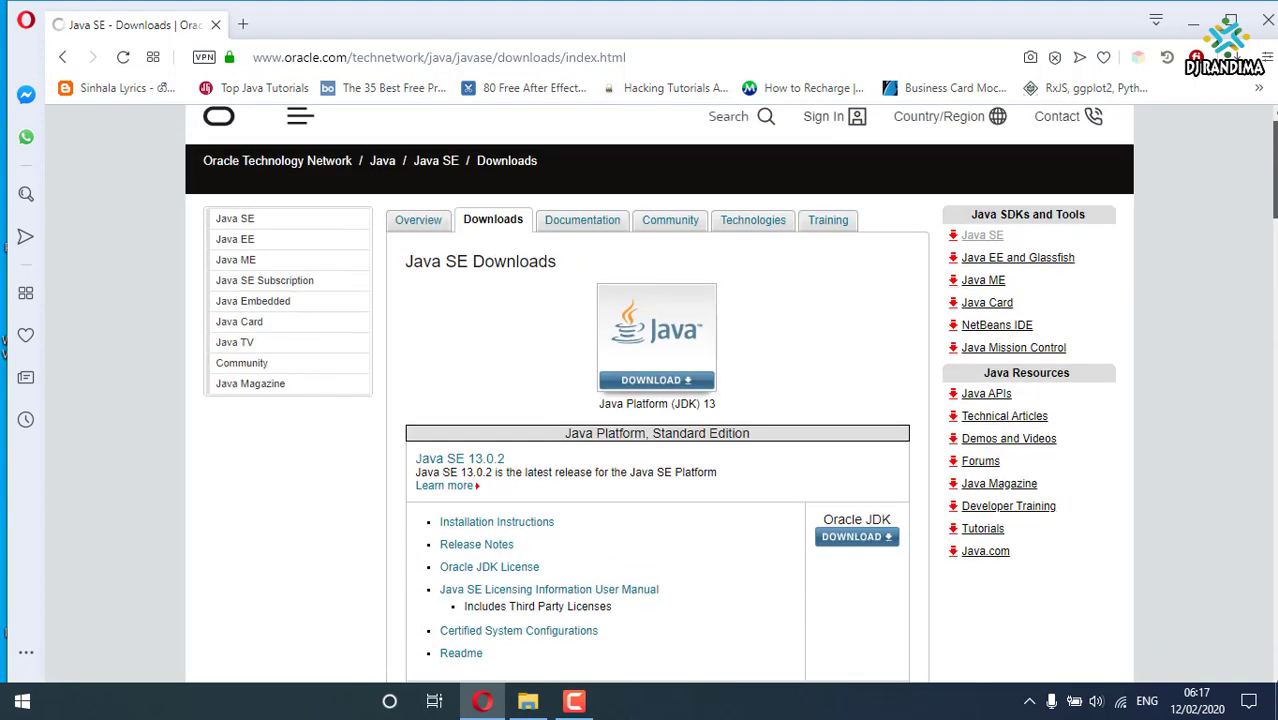
{"action": "scroll", "coordinate": [660, 390], "scroll_direction": "down", "scroll_amount": 1}
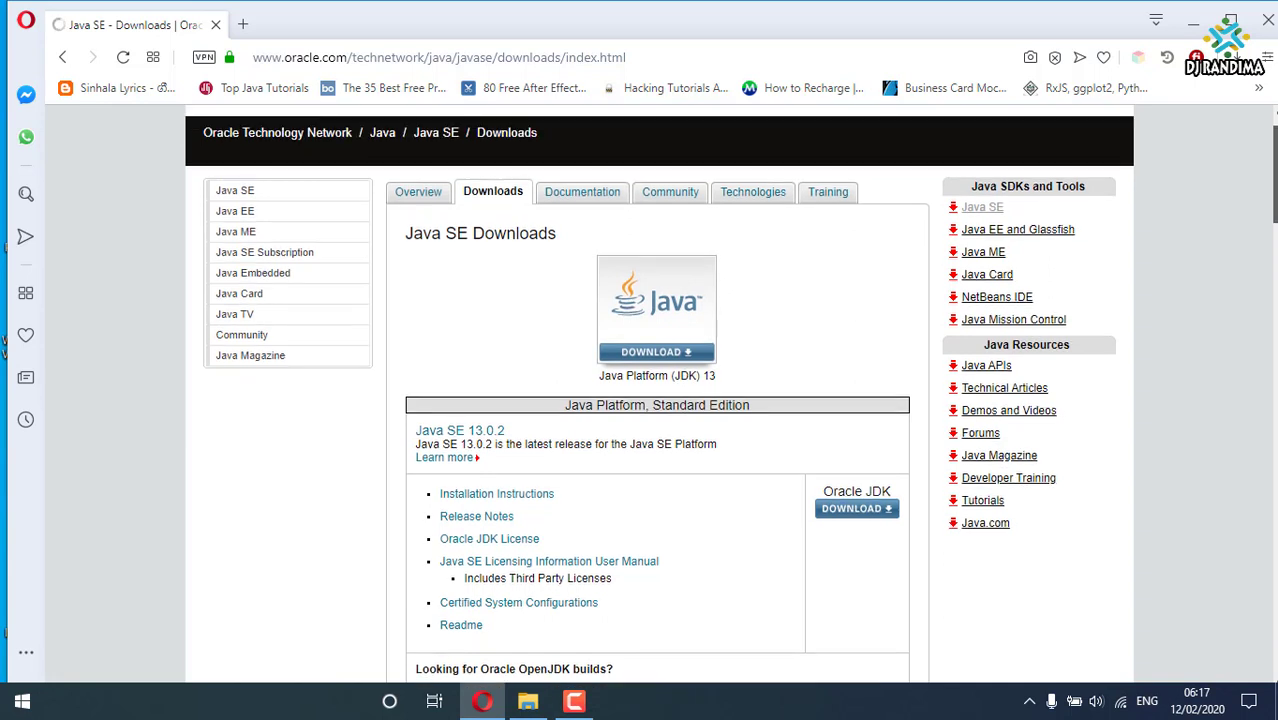
{"action": "scroll", "coordinate": [660, 390], "scroll_direction": "up", "scroll_amount": 1}
{"action": "scroll", "coordinate": [703, 387], "scroll_direction": "down", "scroll_amount": 1}
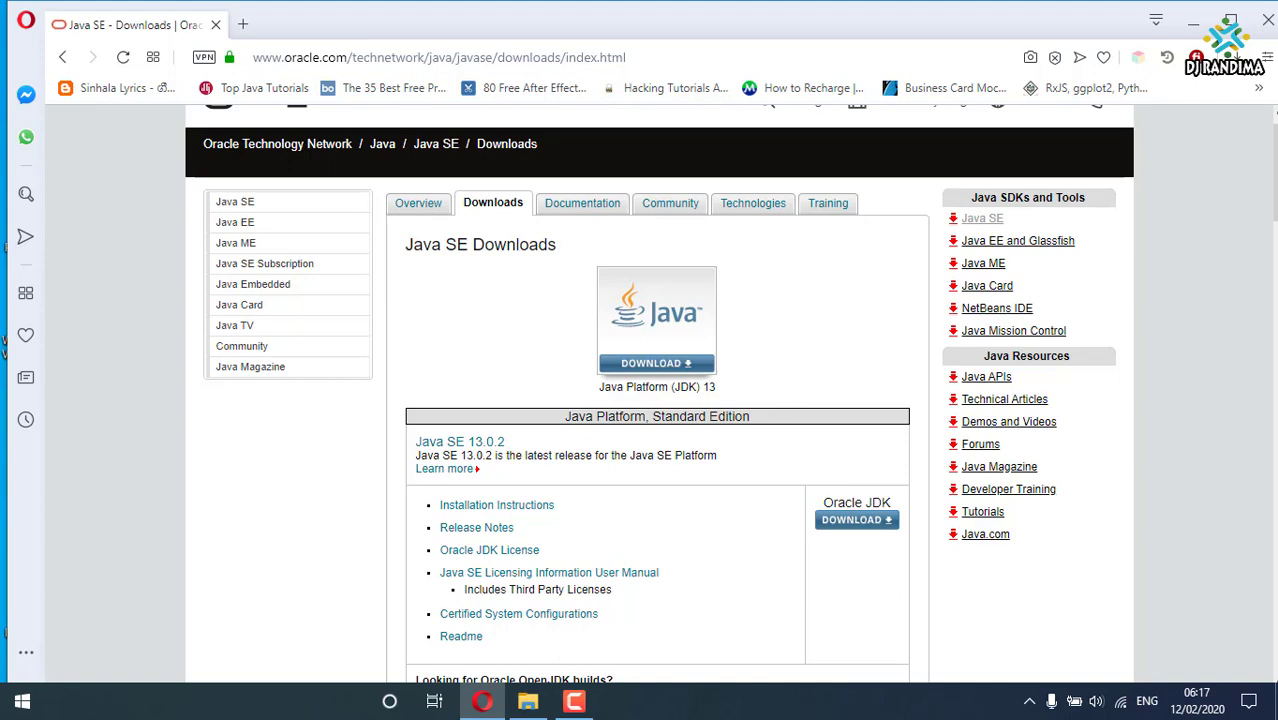
{"action": "scroll", "coordinate": [1272, 170], "scroll_direction": "down", "scroll_amount": 6}
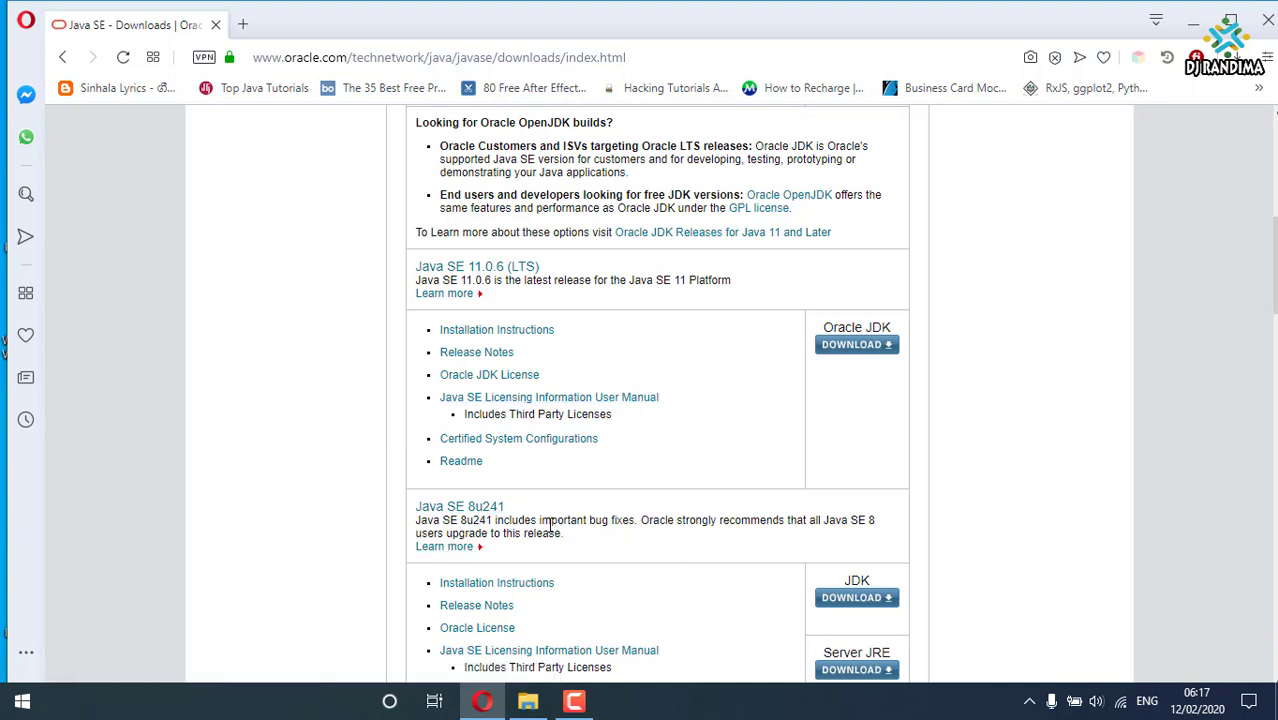
{"action": "scroll", "coordinate": [1260, 298], "scroll_direction": "down", "scroll_amount": 3}
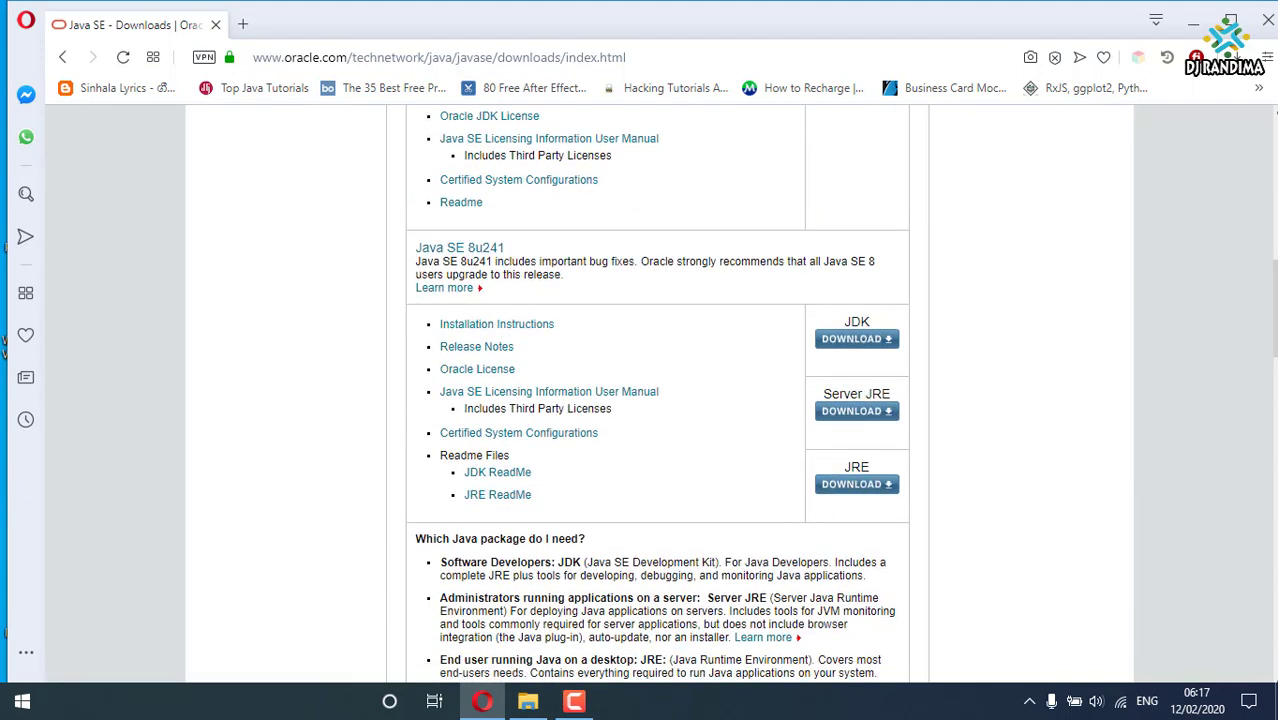
{"action": "left_click_drag", "start_coordinate": [1274, 305], "coordinate": [1274, 184]}
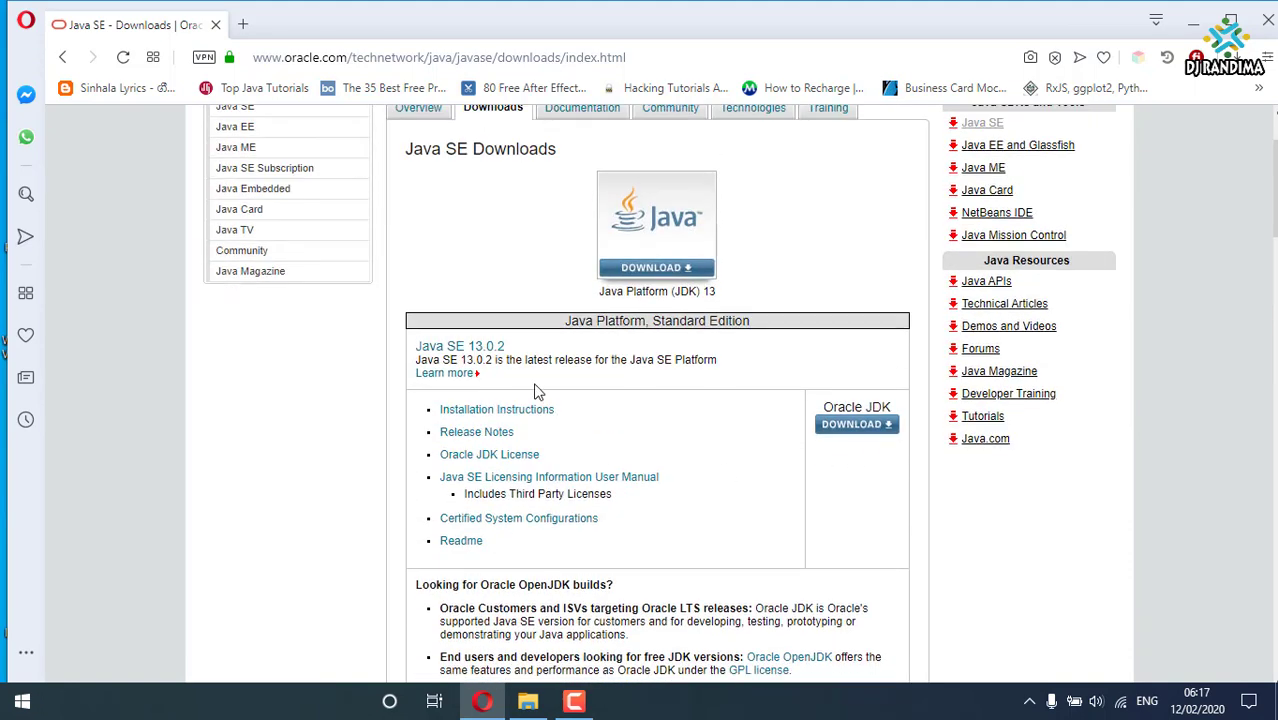
{"action": "left_click", "coordinate": [845, 430]}
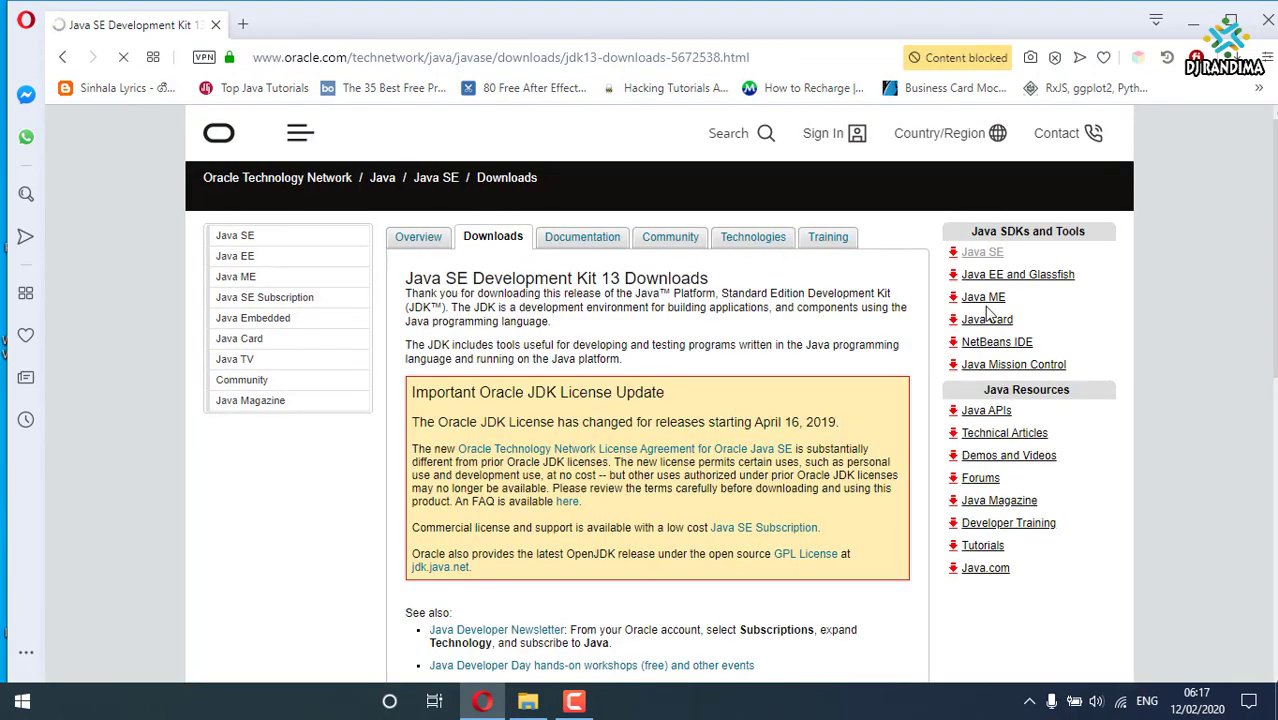
- Accept the Oracle JDK licence agreement on the JDK 13 downloads page
{"action": "scroll", "coordinate": [658, 394], "scroll_direction": "down", "scroll_amount": 3}
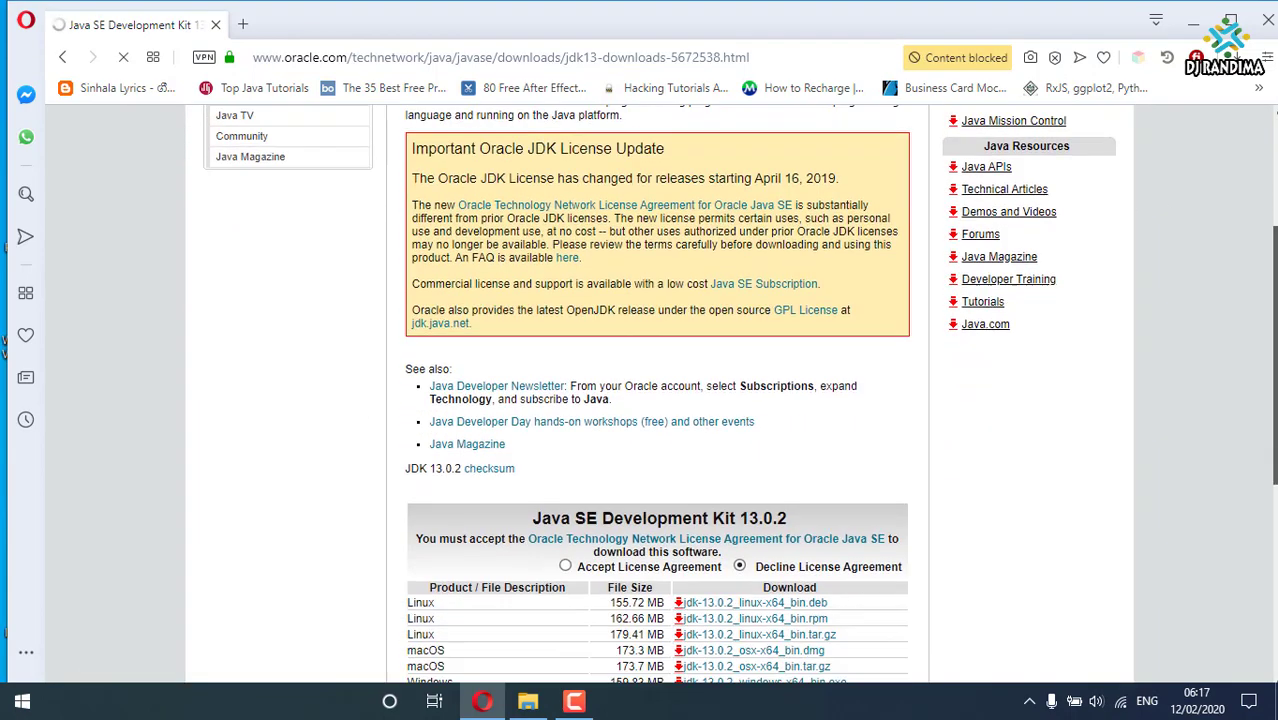
{"action": "scroll", "coordinate": [945, 330], "scroll_direction": "down", "scroll_amount": 1}
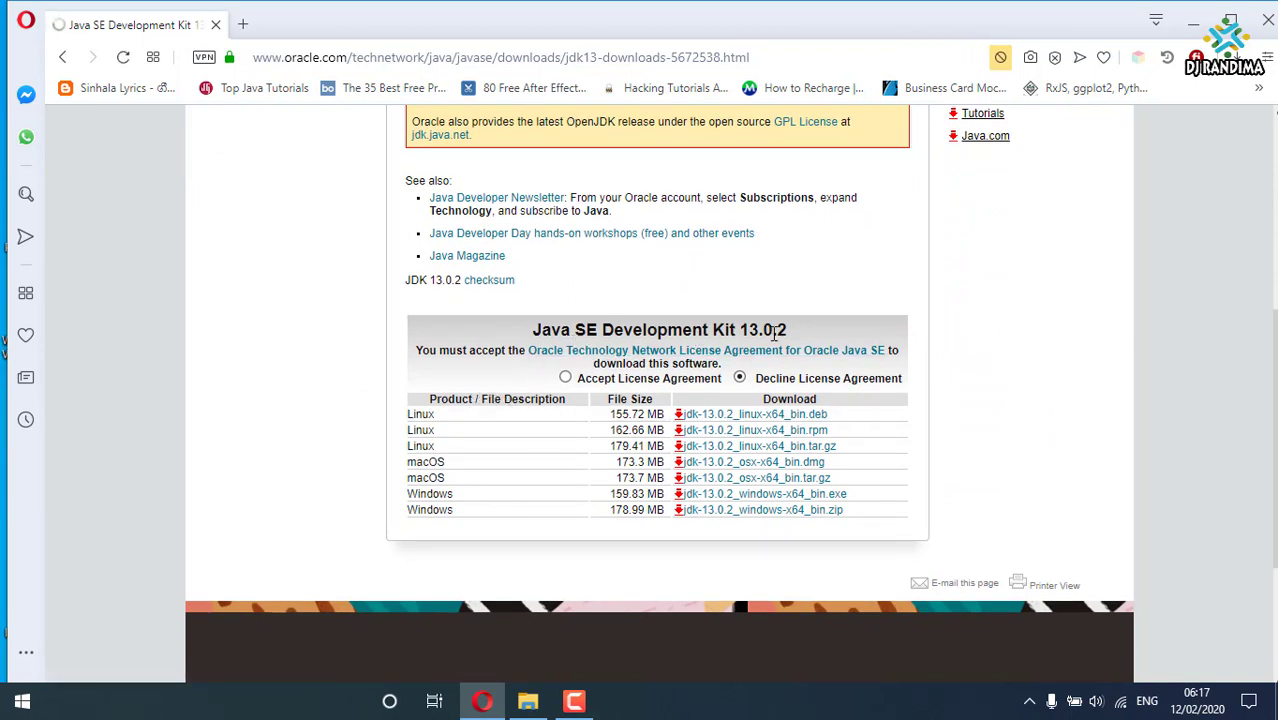
{"action": "left_click", "coordinate": [566, 379]}
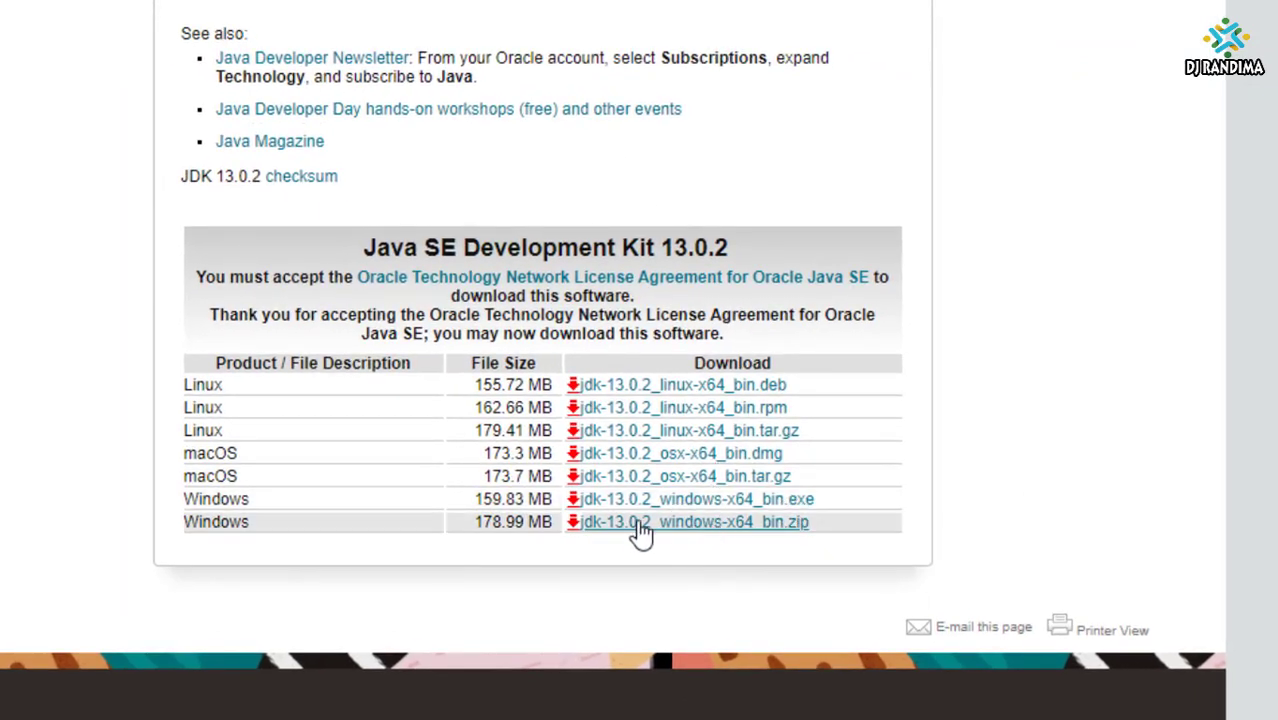
- Start downloading the Windows x64 installer jdk-13.0.2_windows-x64_bin.exe
{"action": "left_click", "coordinate": [587, 504]}
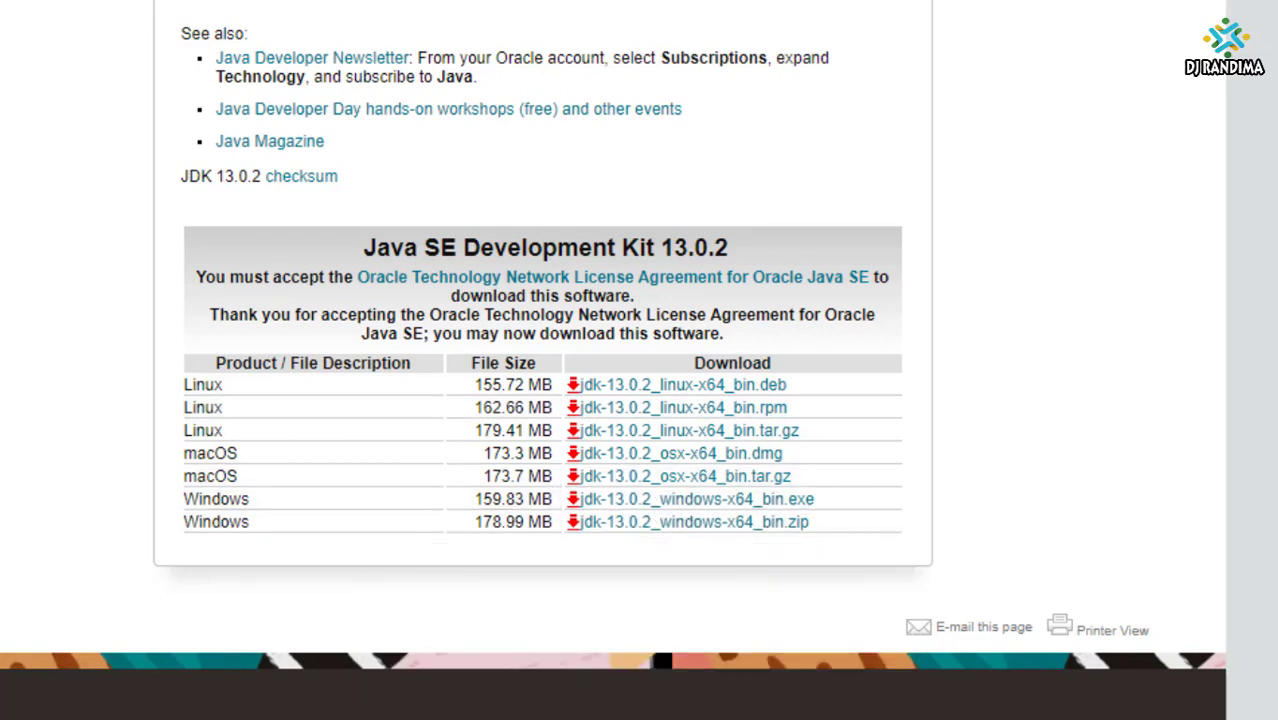
{"action": "scroll", "coordinate": [613, 345], "scroll_direction": "down", "scroll_amount": 4}
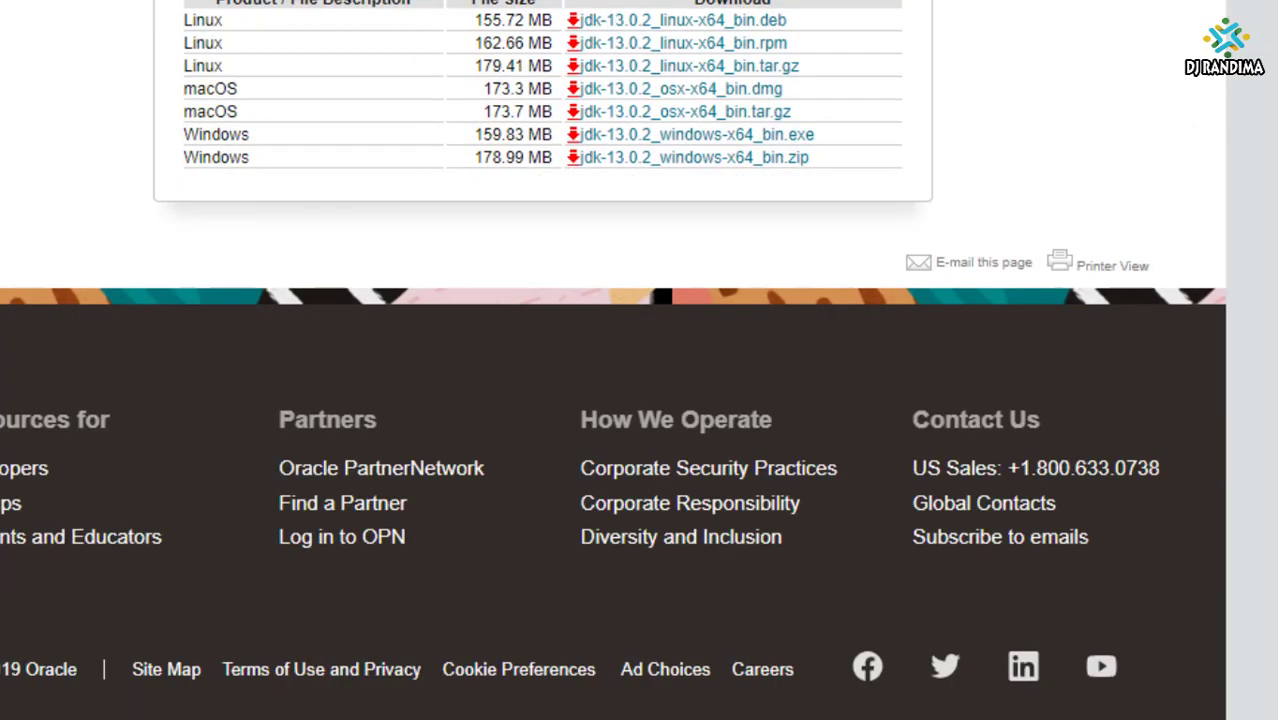
{"action": "scroll", "coordinate": [613, 345], "scroll_direction": "up", "scroll_amount": 4}
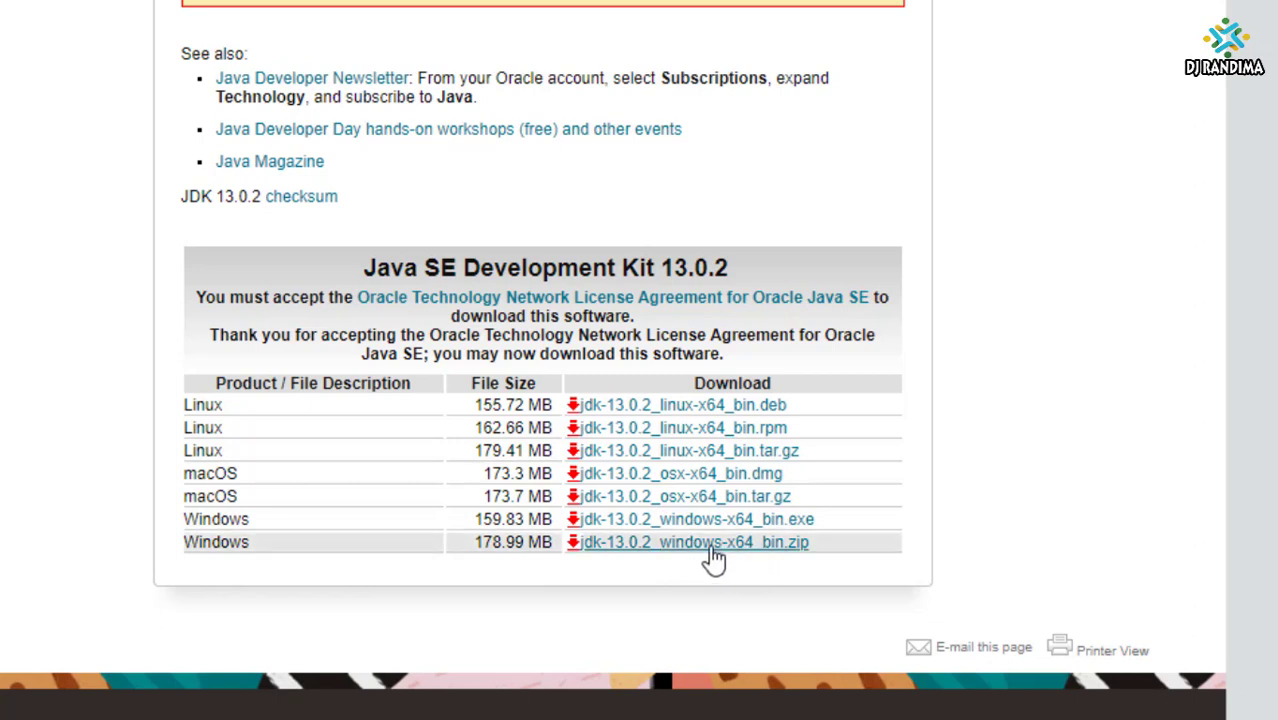
{"action": "left_click", "coordinate": [614, 522]}
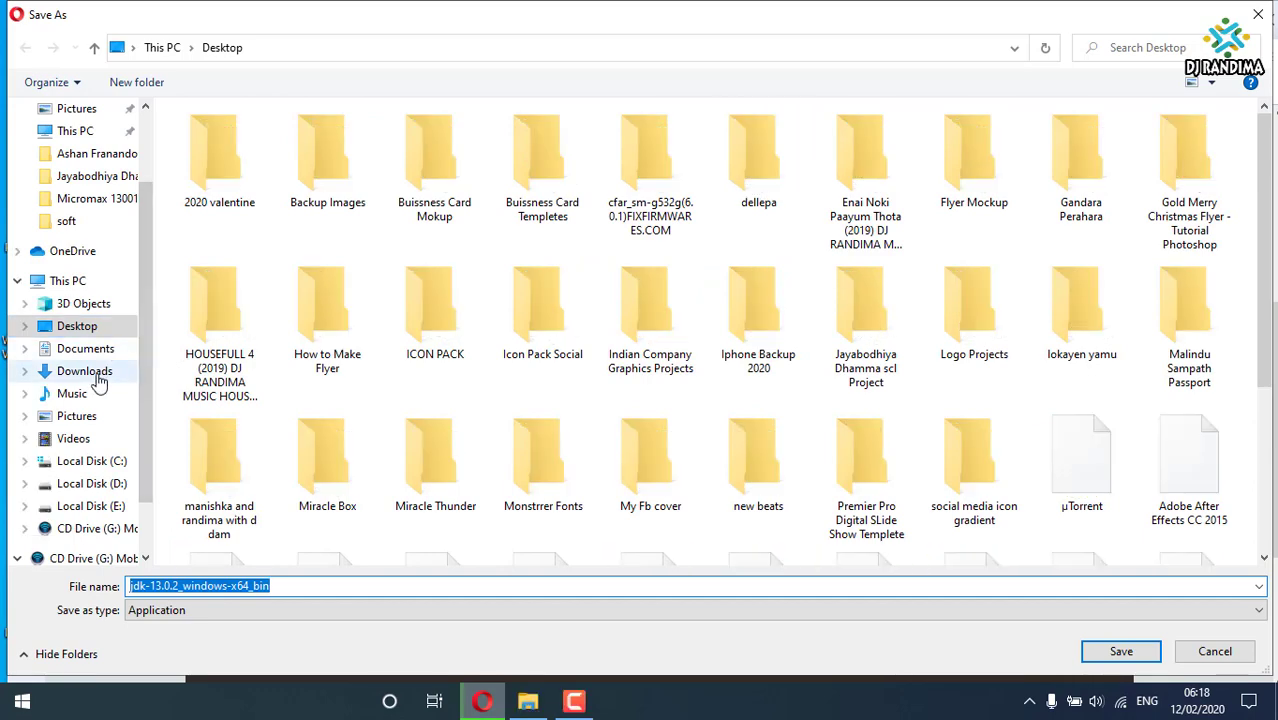
- Save jdk-13.0.2_windows-x64_bin.exe into the Downloads\Programs folder
{"action": "left_click", "coordinate": [97, 379]}
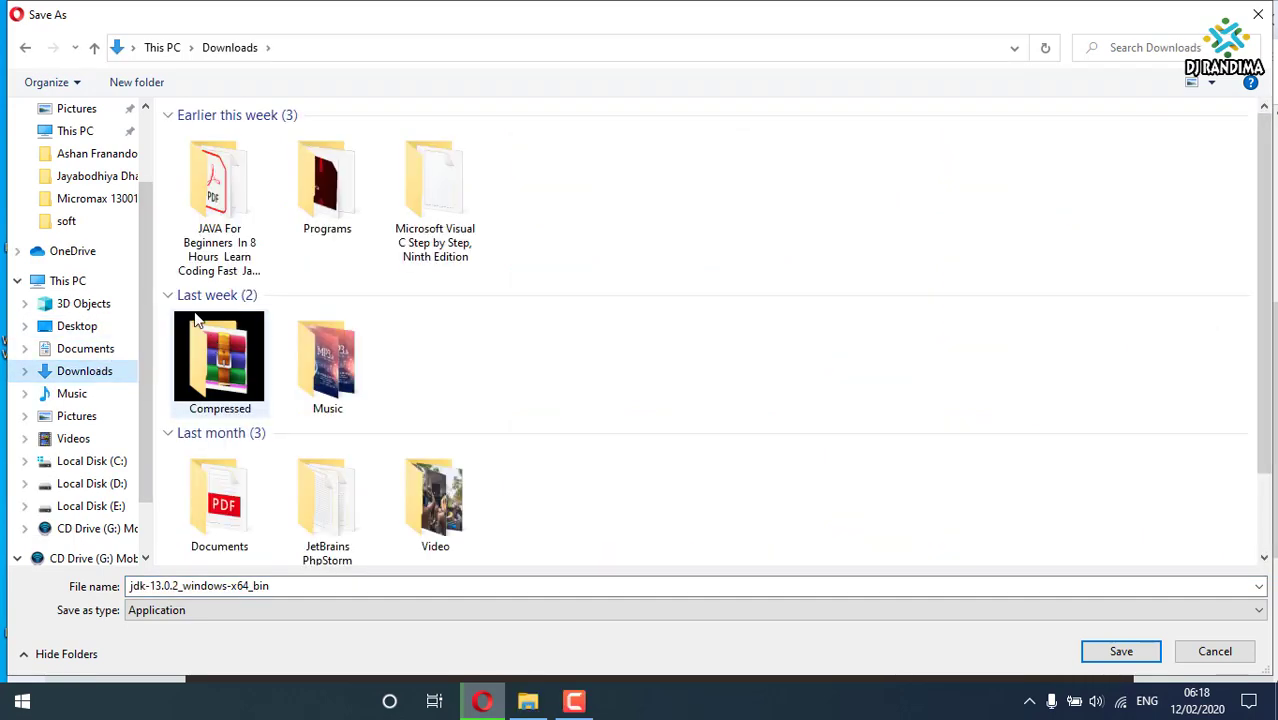
{"action": "left_click", "coordinate": [338, 228]}
{"action": "double_click", "coordinate": [338, 228]}
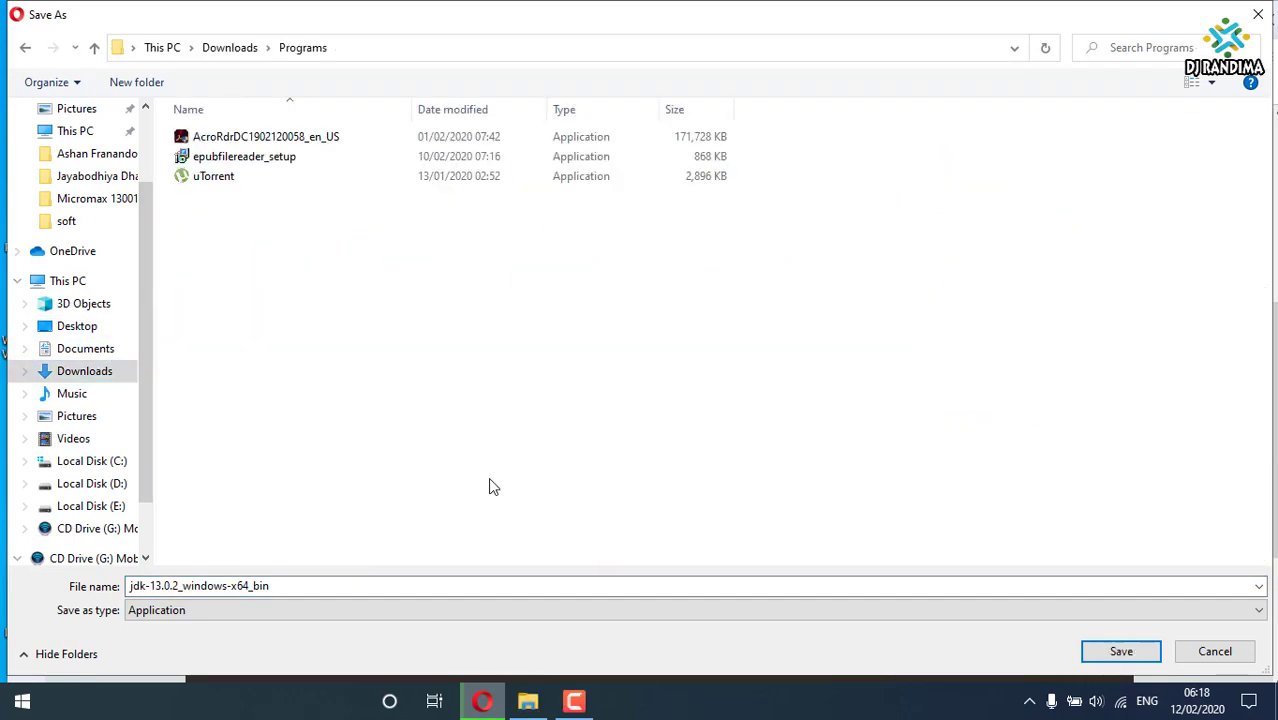
{"action": "left_click", "coordinate": [1148, 651]}
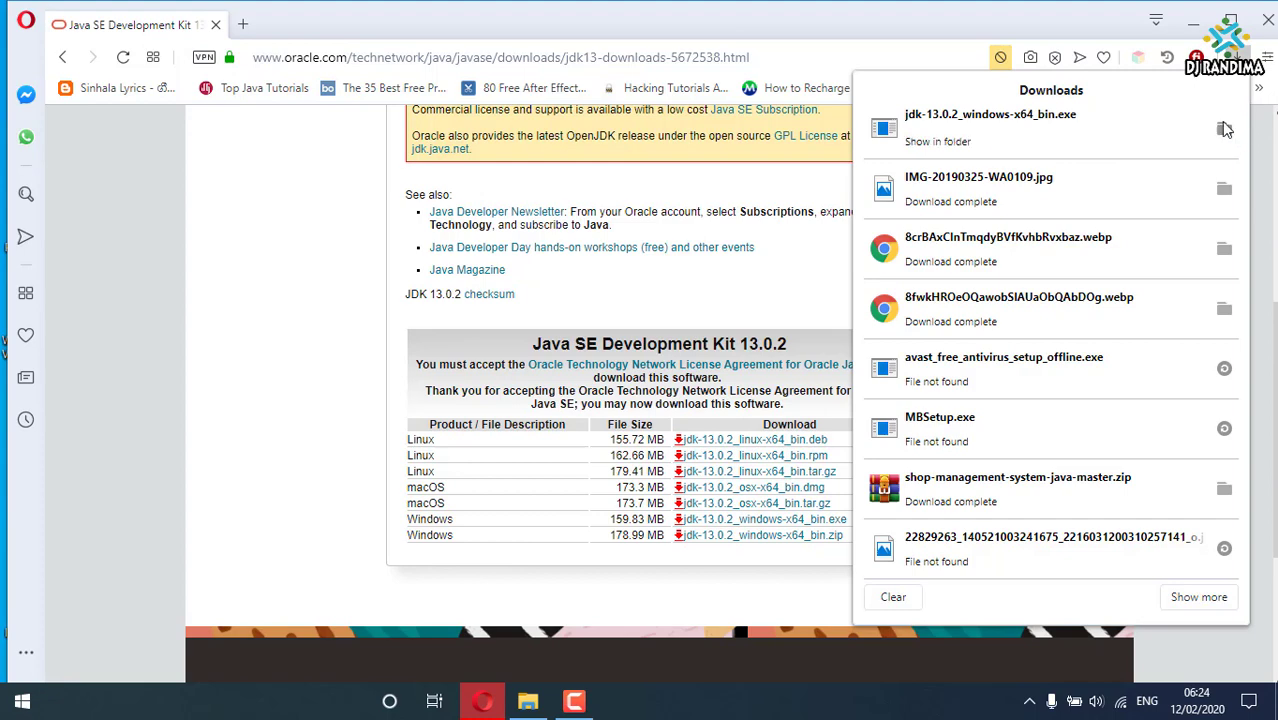
- Show the downloaded installer in its Programs folder, clear the selection, and bring up Run
{"action": "left_click", "coordinate": [1224, 129]}
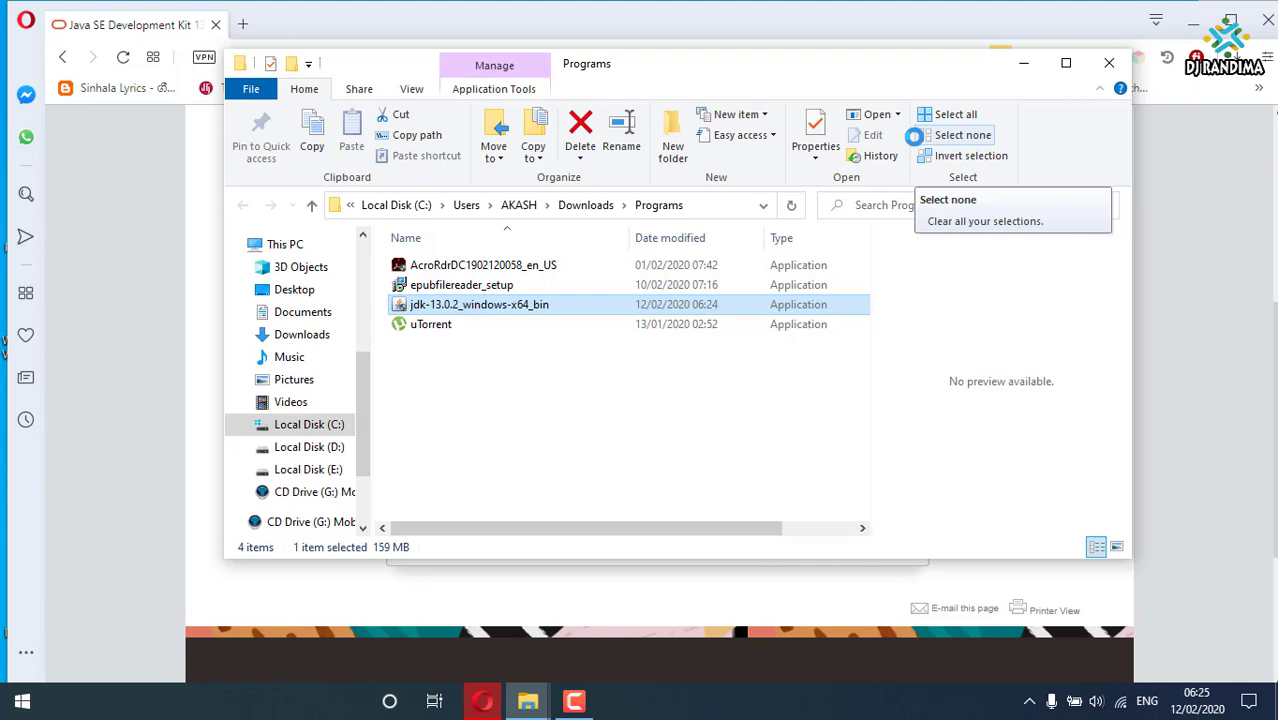
{"action": "left_click", "coordinate": [916, 137]}
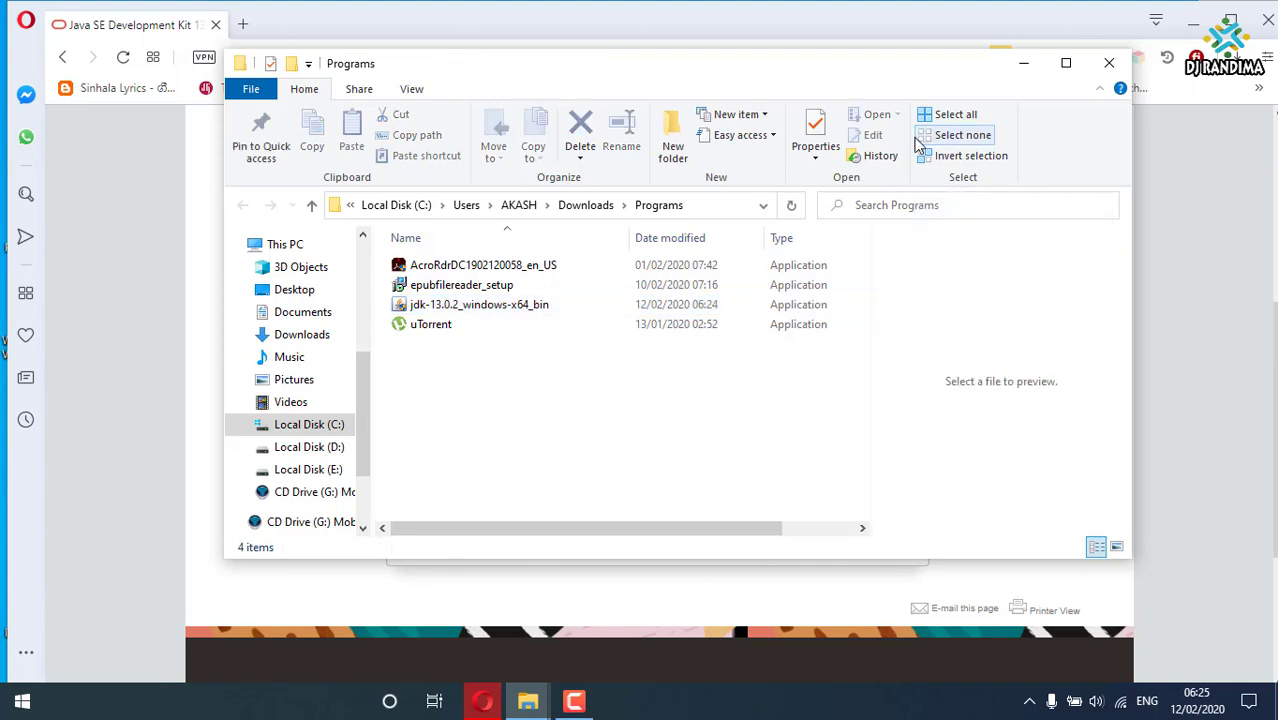
{"action": "key", "text": "super+r"}
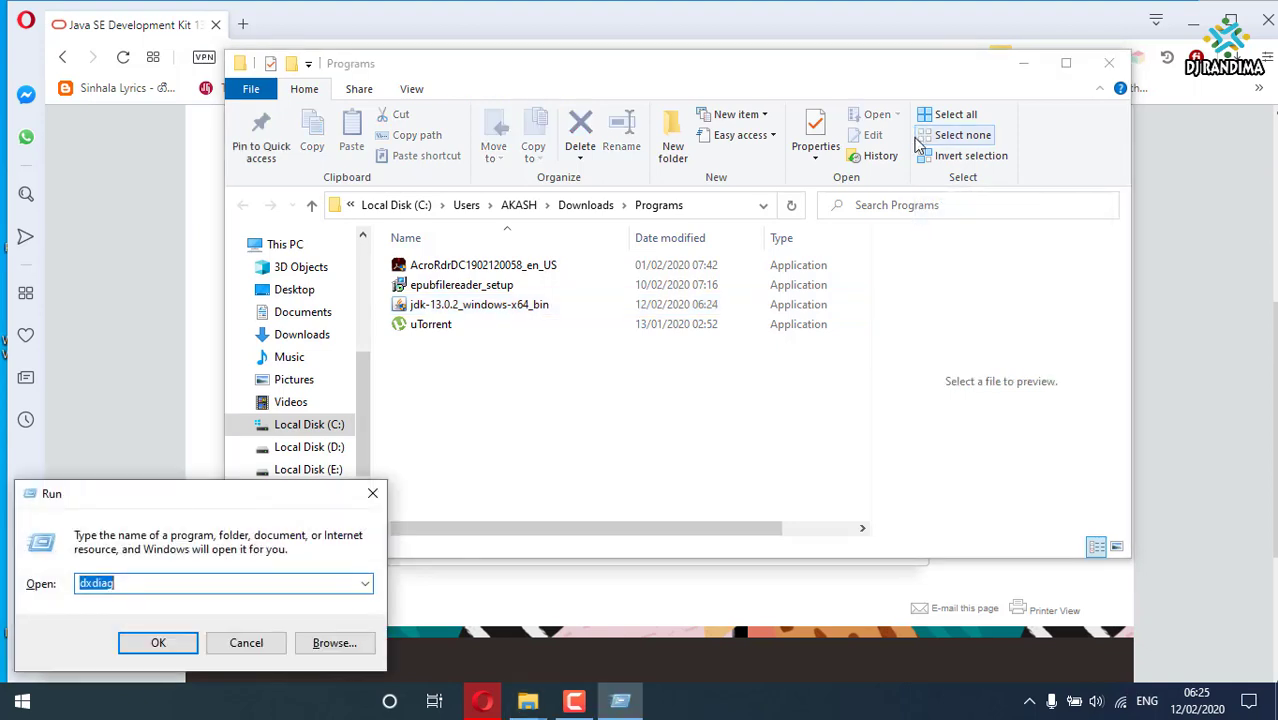
- Launch cmd, confirm 'javac' is not recognized, then close Command Prompt
{"action": "left_click", "coordinate": [918, 143]}
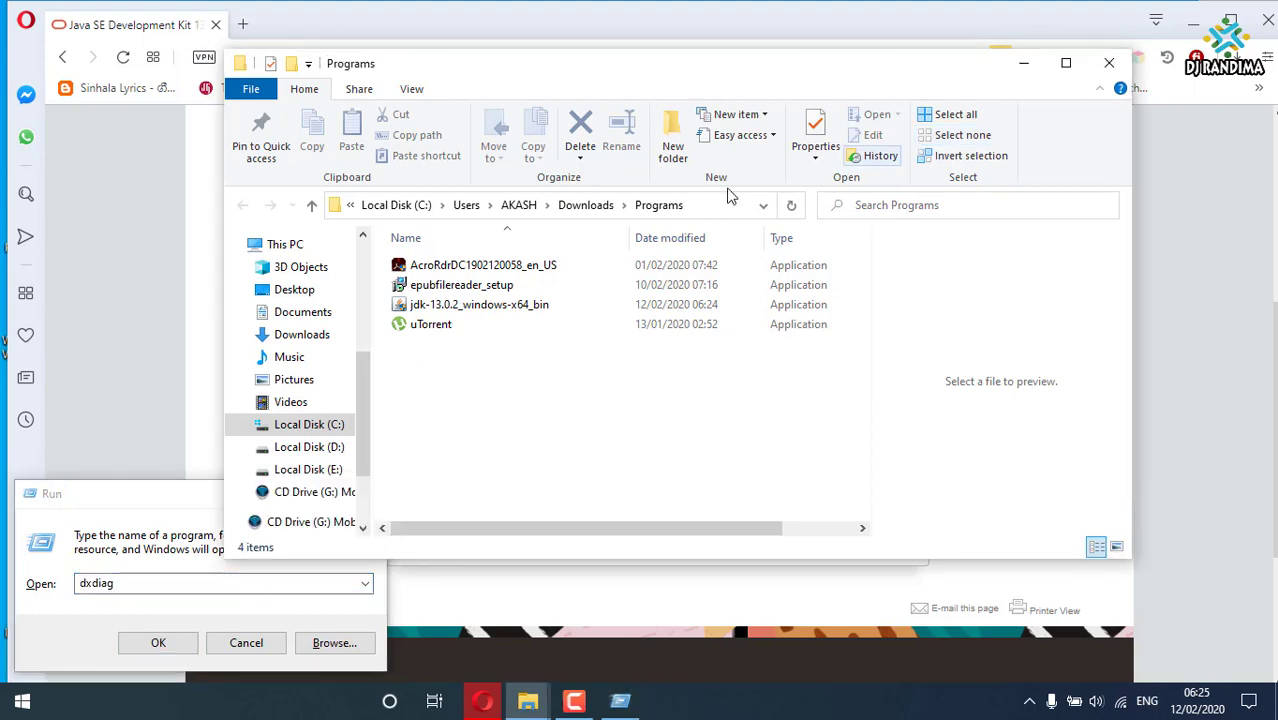
{"action": "left_click", "coordinate": [268, 600]}
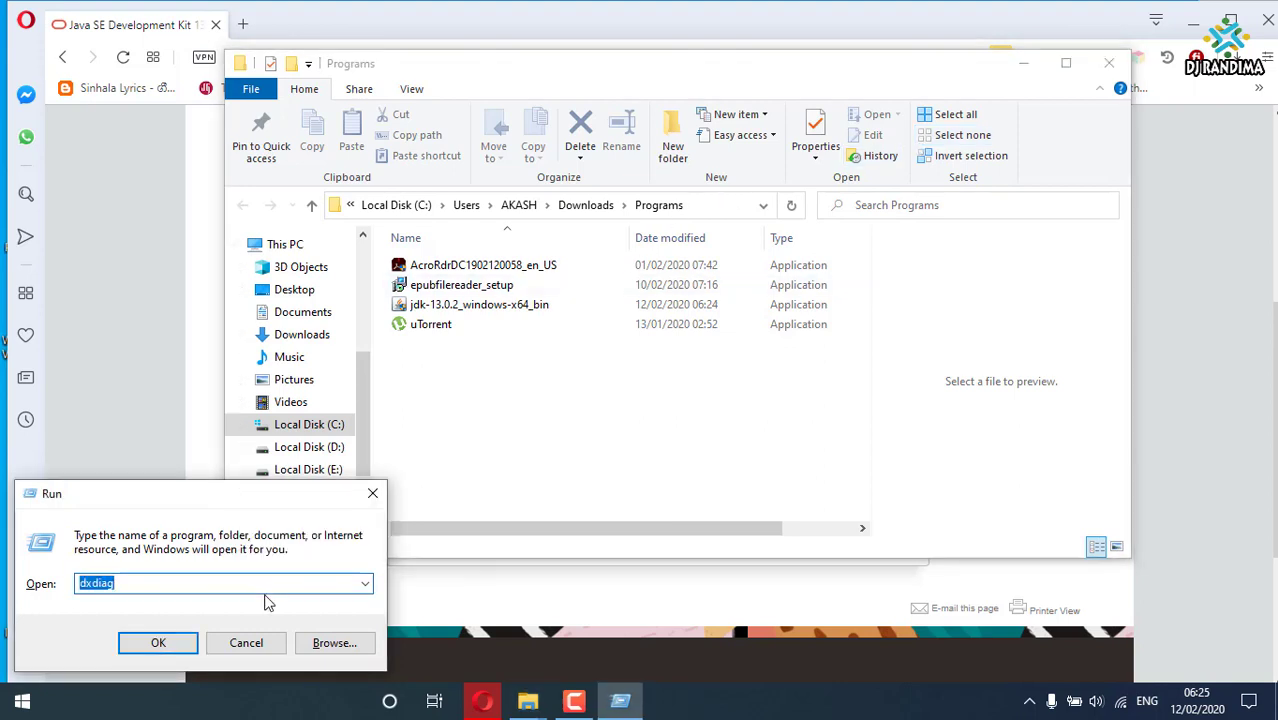
{"action": "key", "text": "BackSpace"}
{"action": "type", "text": "cmd"}
{"action": "key", "text": "Return"}
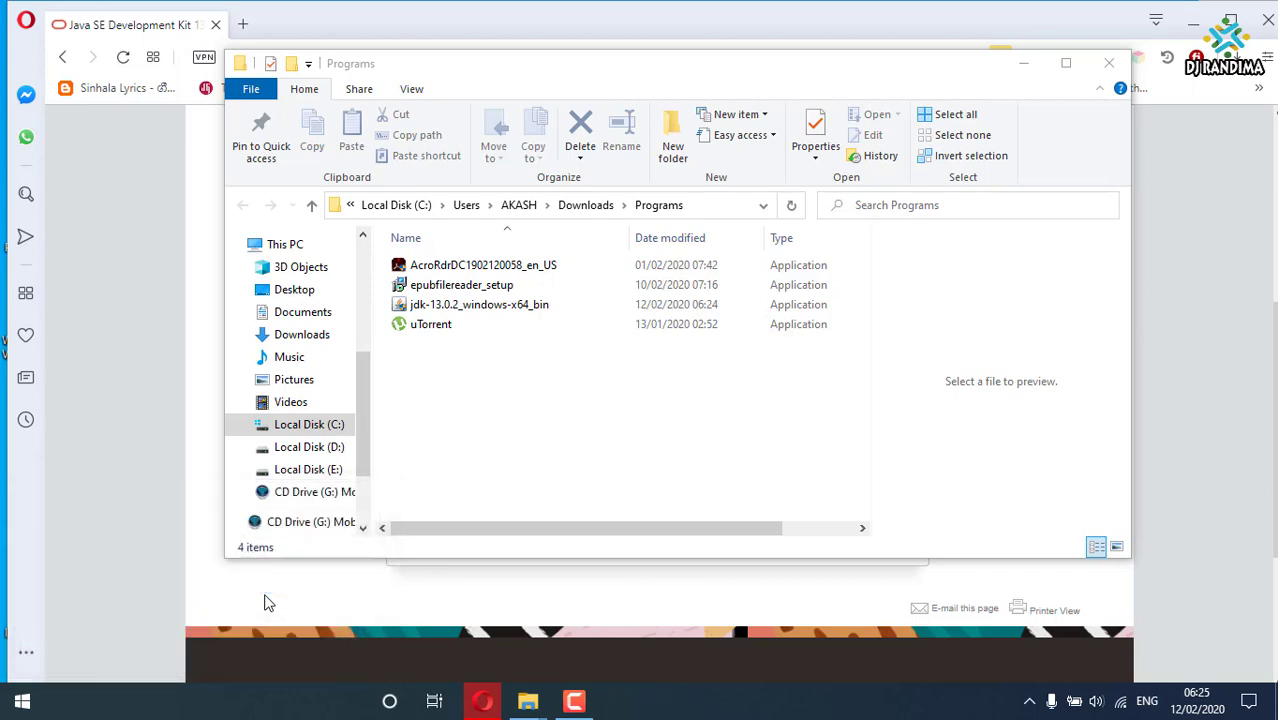
{"action": "left_click_drag", "start_coordinate": [416, 101], "coordinate": [614, 287]}
{"action": "type", "text": "java"}
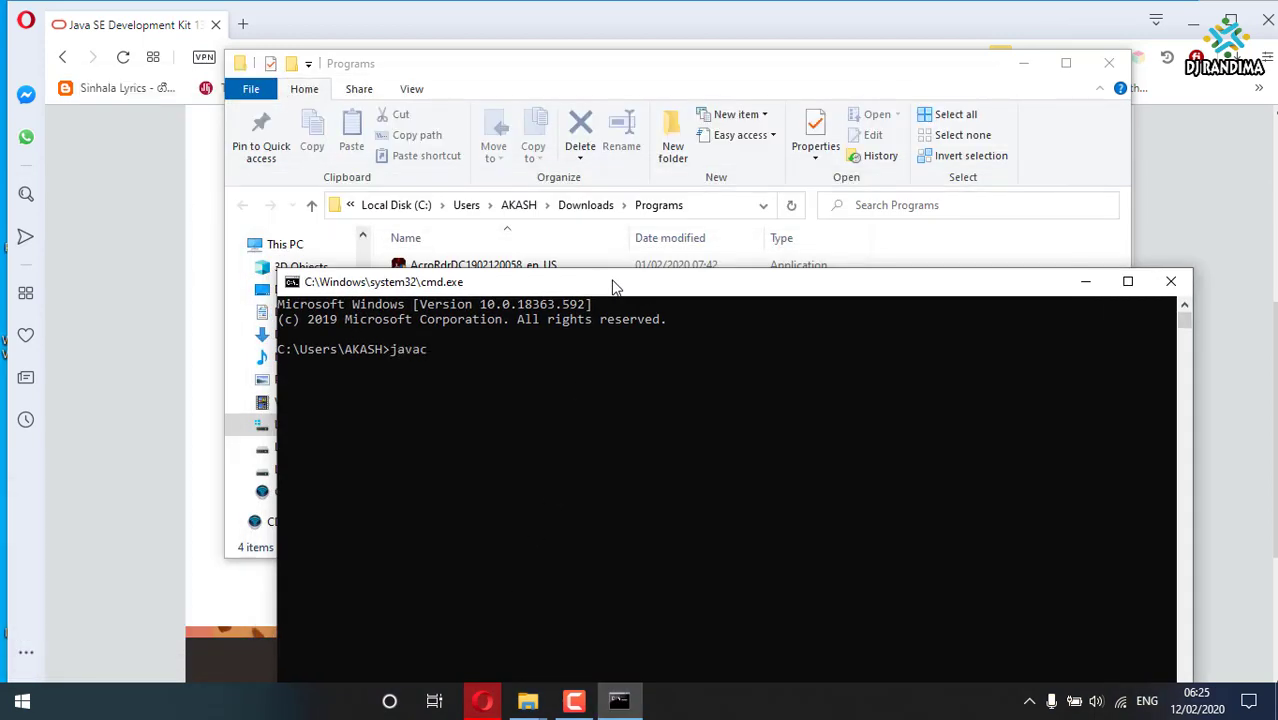
{"action": "type", "text": "c"}
{"action": "key", "text": "Return"}
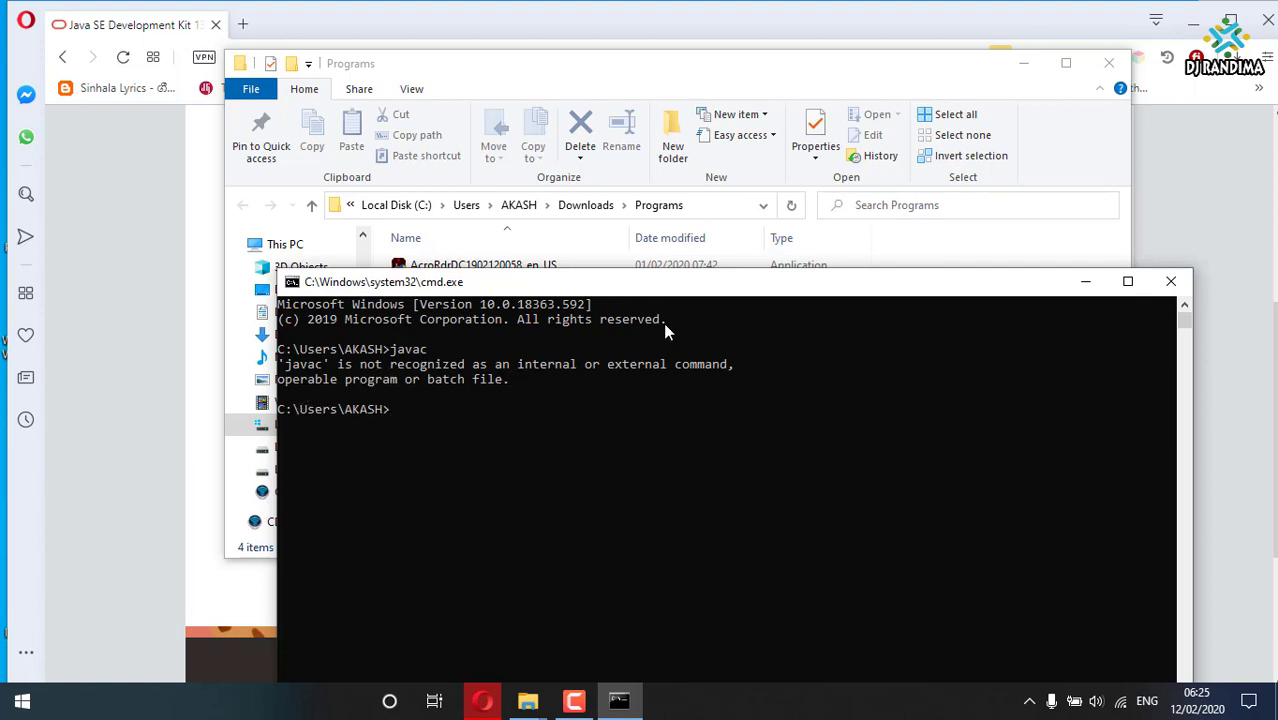
{"action": "left_click", "coordinate": [1168, 282]}
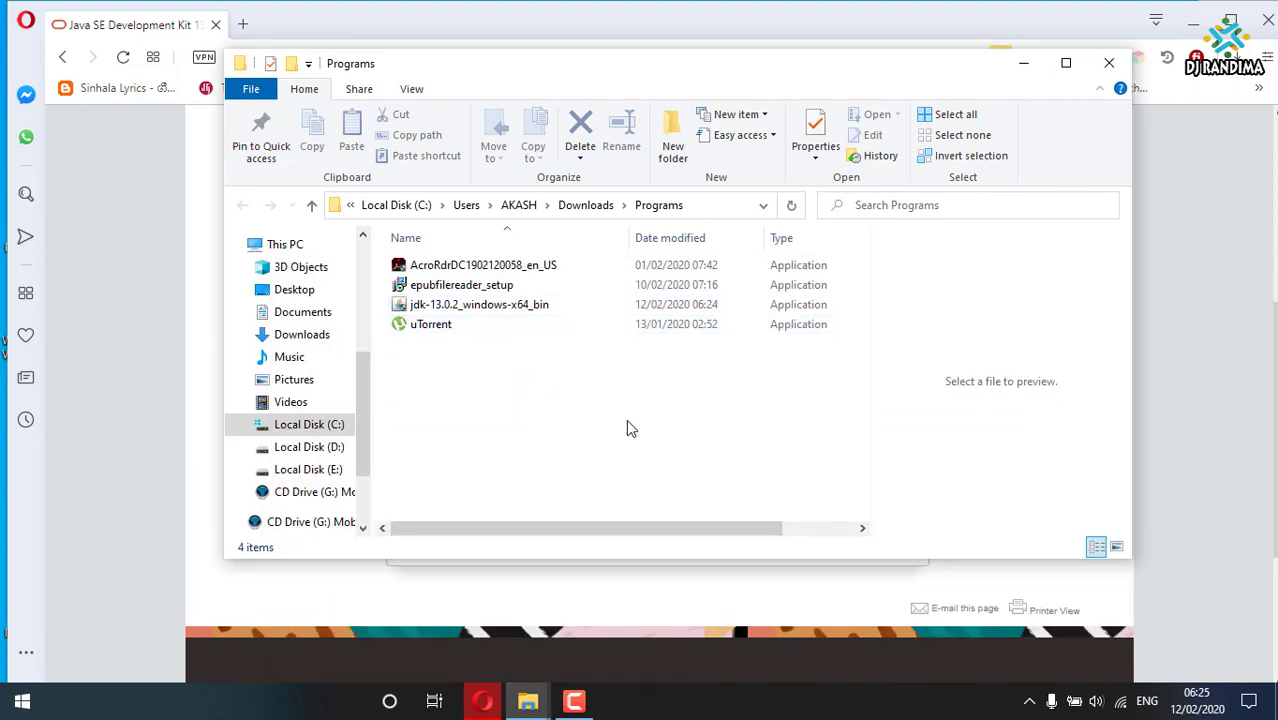
- Run jdk-13.0.2_windows-x64_bin and install it to the default C:\Program Files\Java\jdk-13.0.2\ folder
{"action": "double_click", "coordinate": [510, 306]}
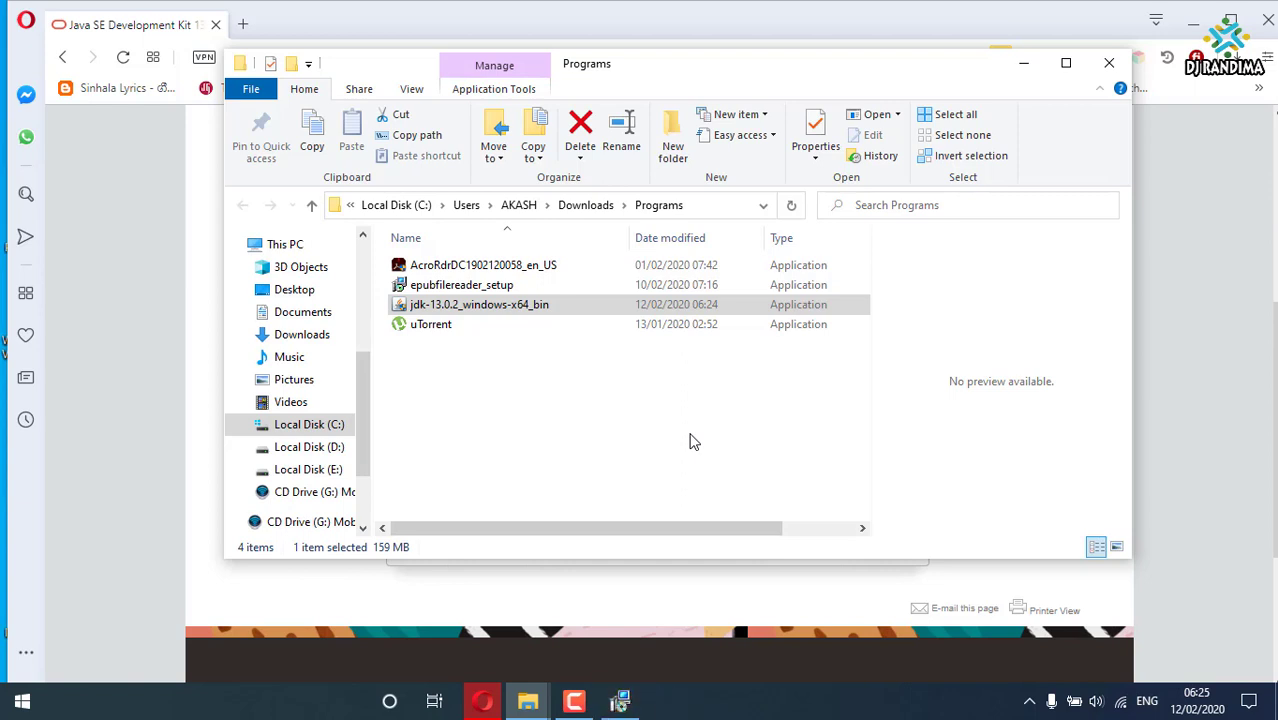
{"action": "left_click", "coordinate": [621, 701]}
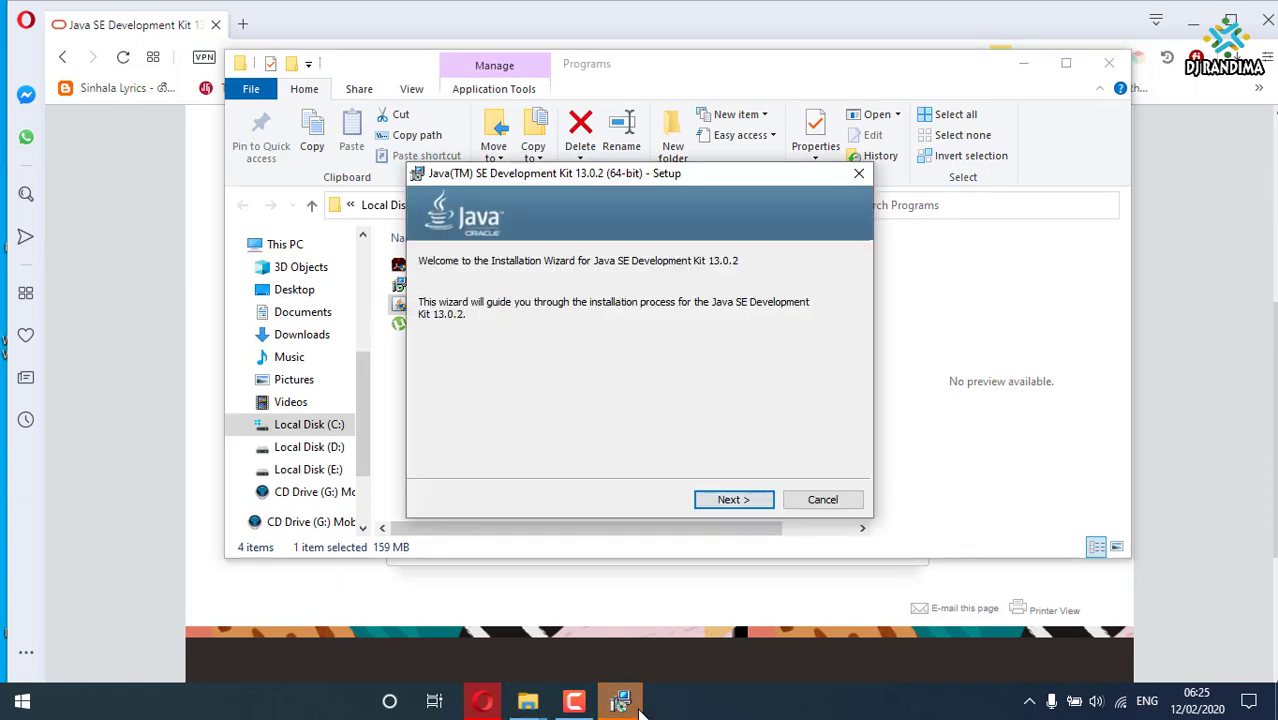
{"action": "left_click", "coordinate": [750, 504]}
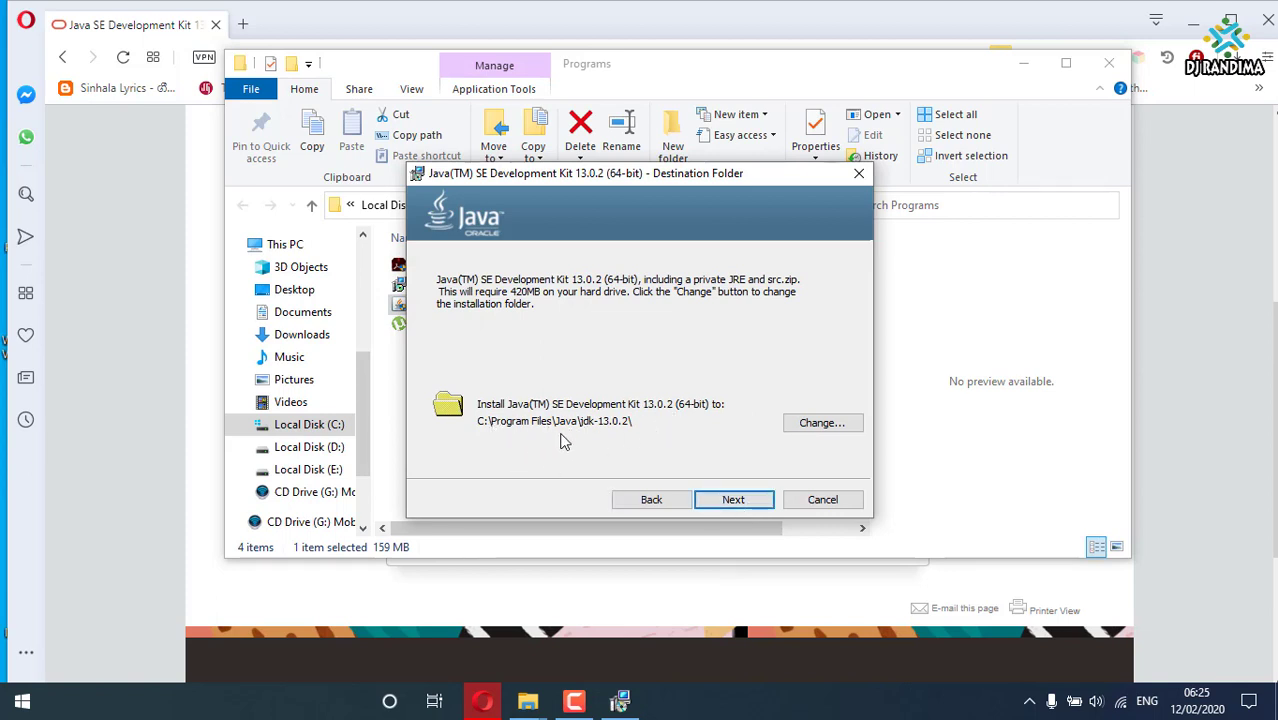
{"action": "left_click", "coordinate": [734, 500]}
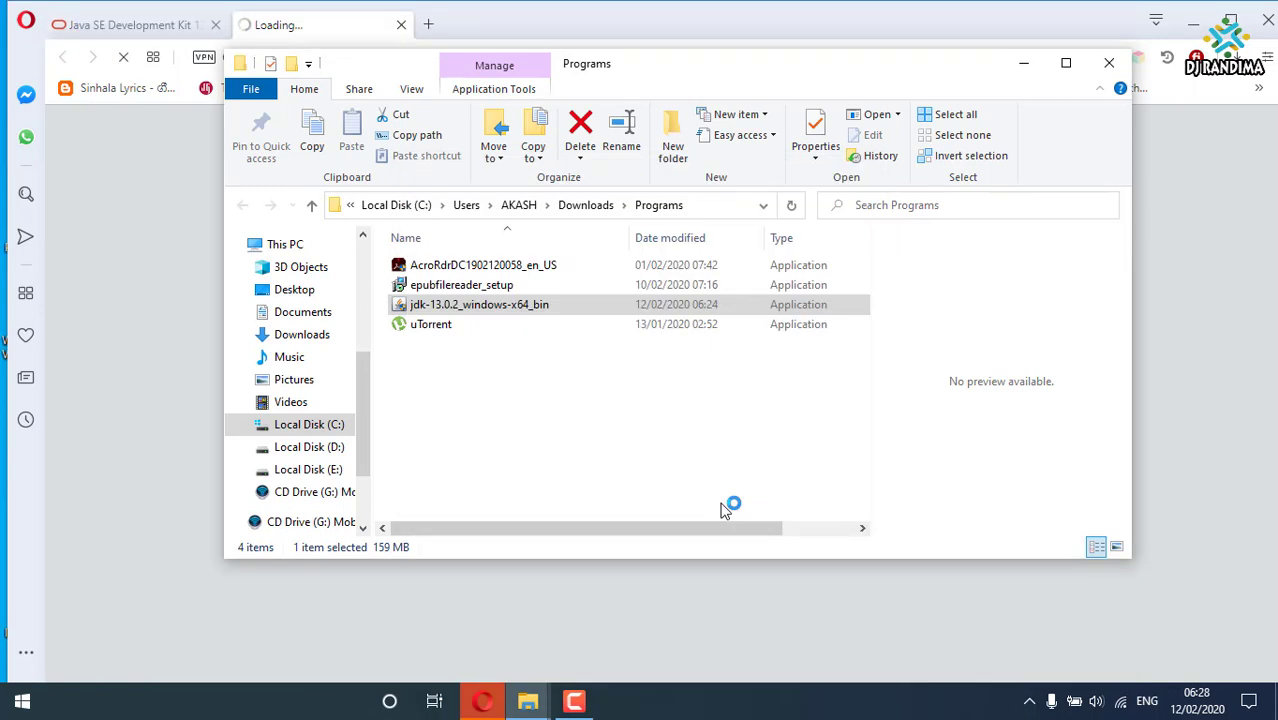
- Switch to Opera's JDK 13 Documentation tab, briefly opening and closing its site search
{"action": "left_click", "coordinate": [574, 18]}
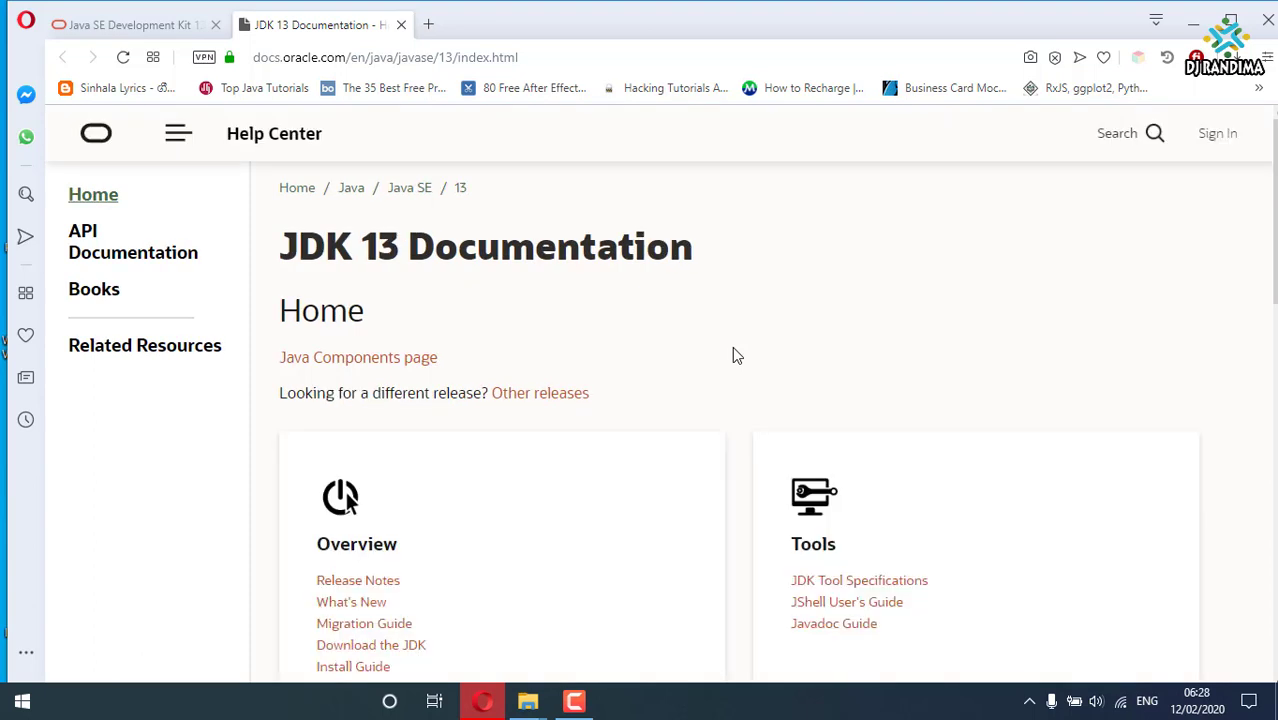
{"action": "left_click", "coordinate": [1110, 133]}
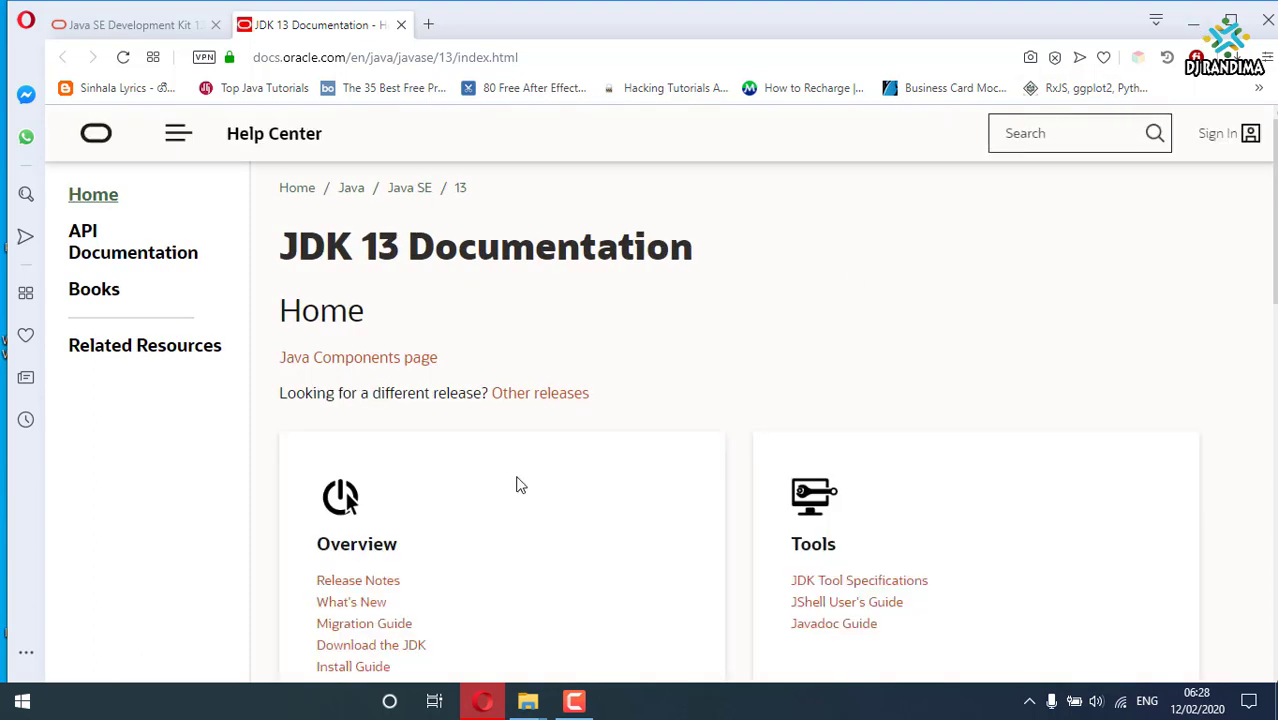
{"action": "left_click", "coordinate": [479, 618]}
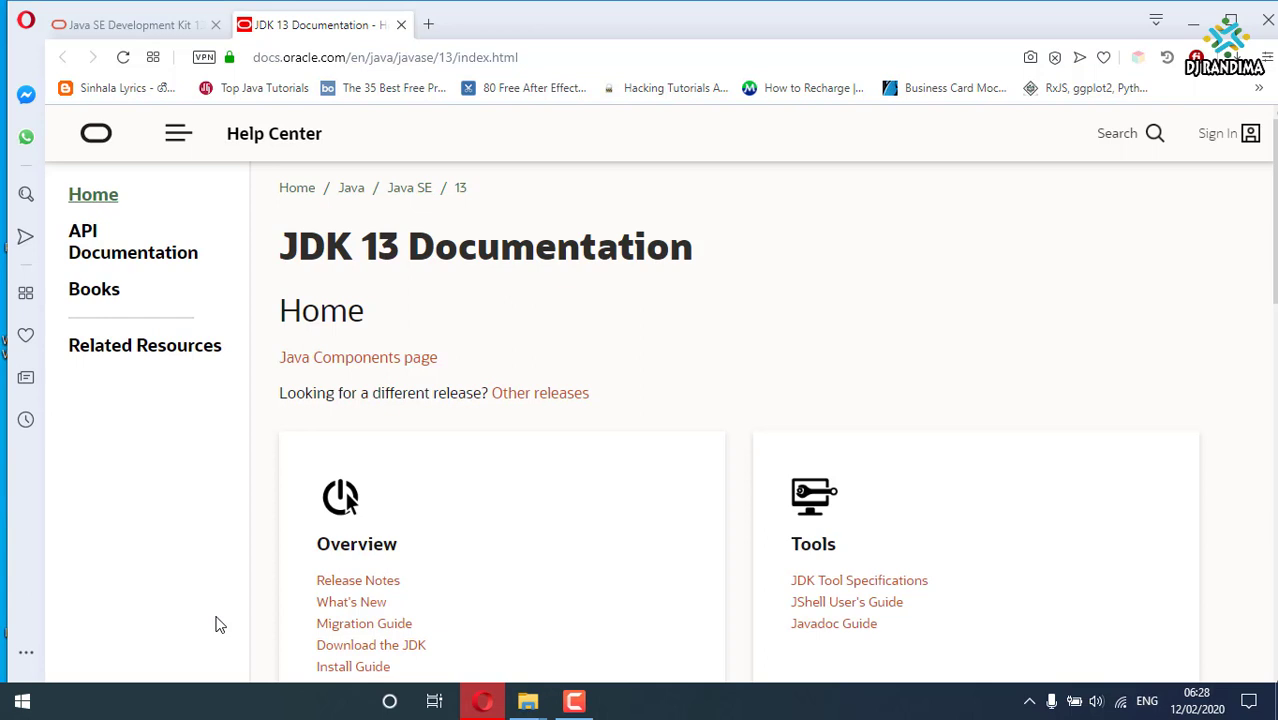
{"action": "key", "text": "super+r"}
{"action": "key", "text": "Escape"}
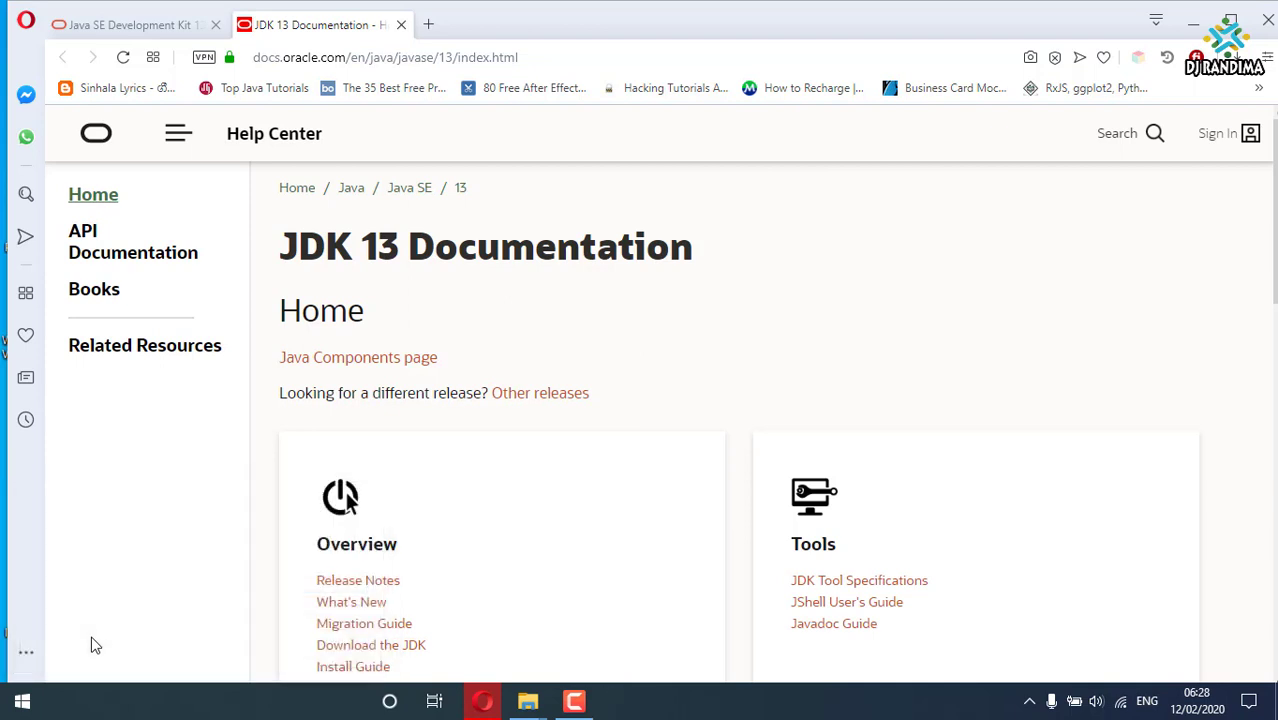
{"action": "type", "text": "javac"}
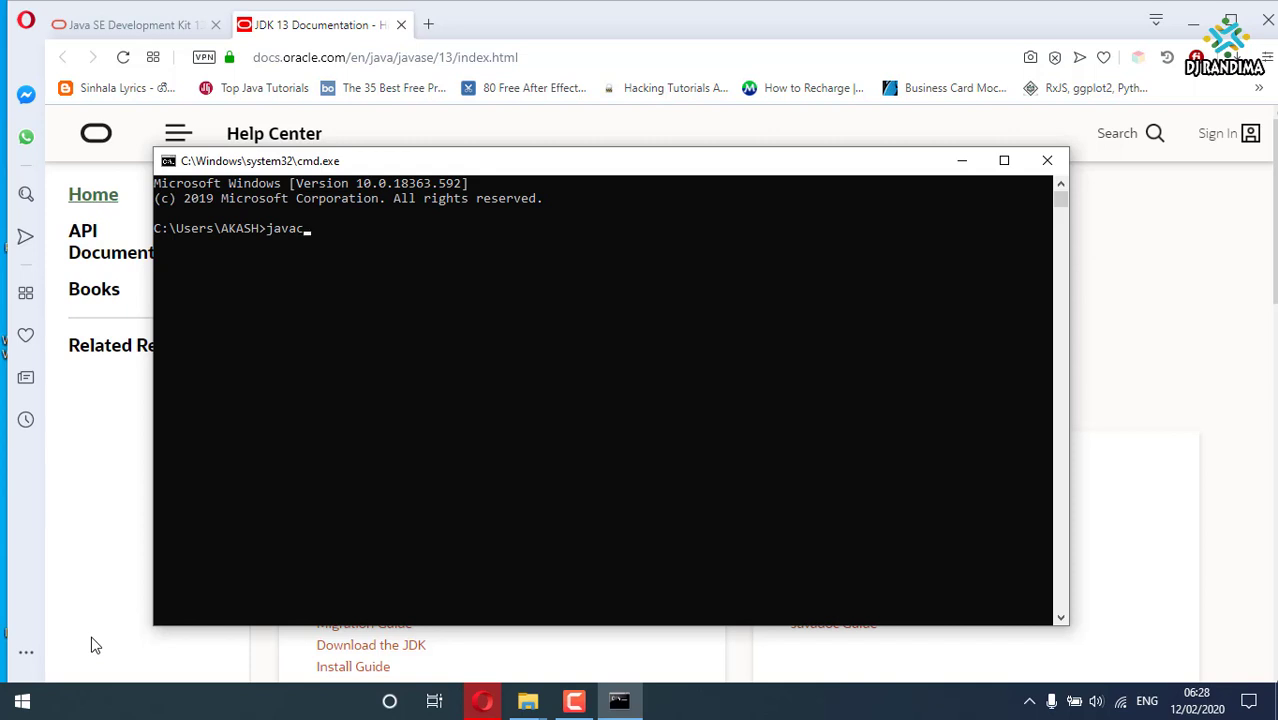
{"action": "key", "text": "Return"}
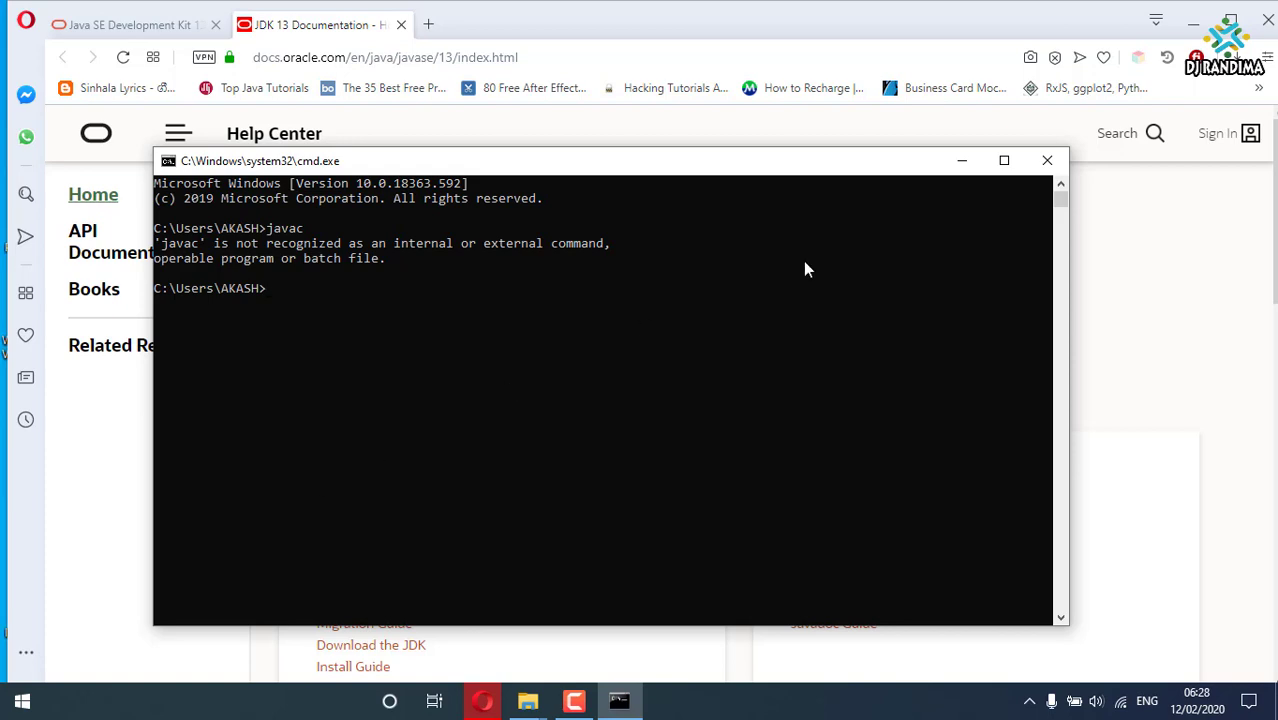
{"action": "left_click", "coordinate": [1047, 160]}
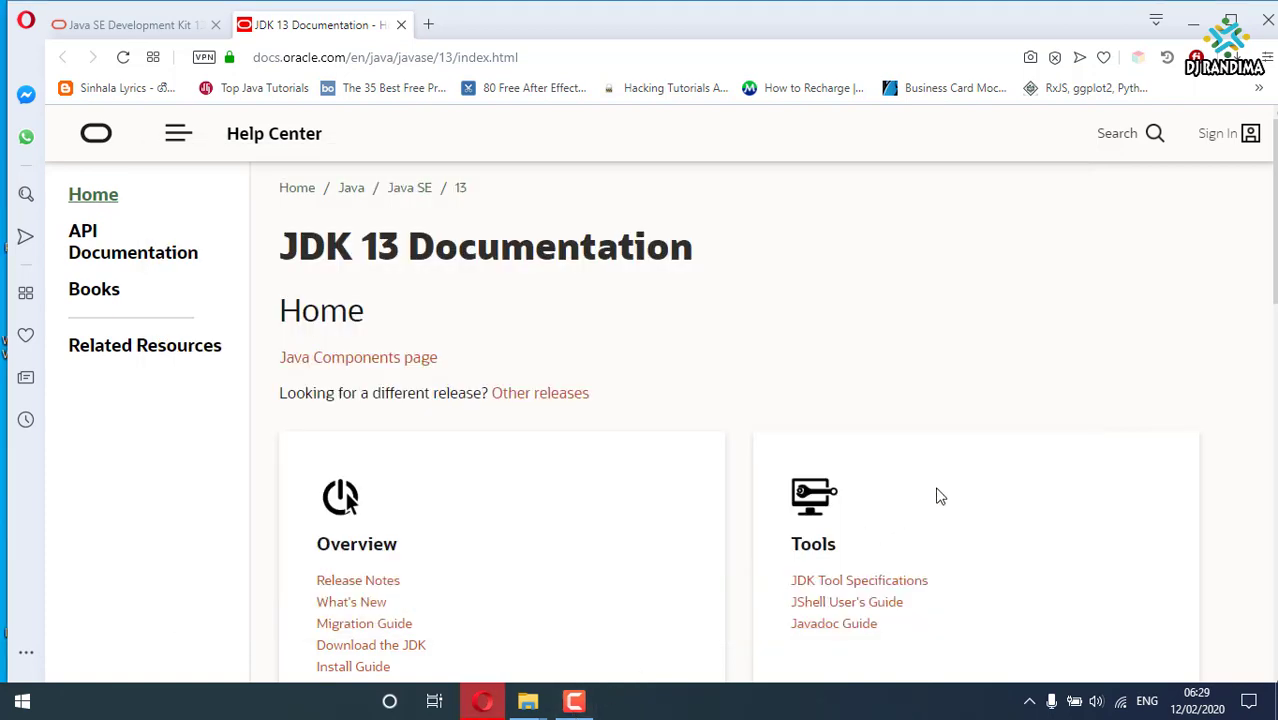
- Open This PC from Start and choose Properties to reach the System page
{"action": "left_click", "coordinate": [20, 702]}
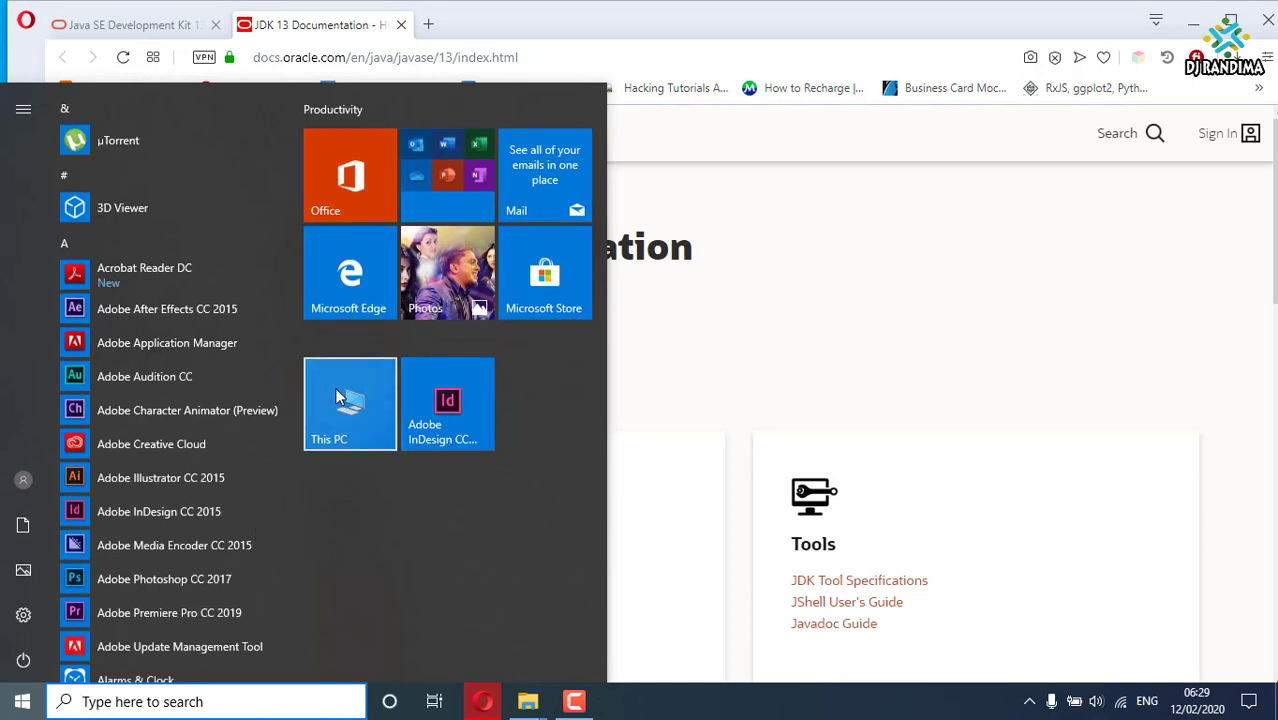
{"action": "left_click", "coordinate": [337, 397]}
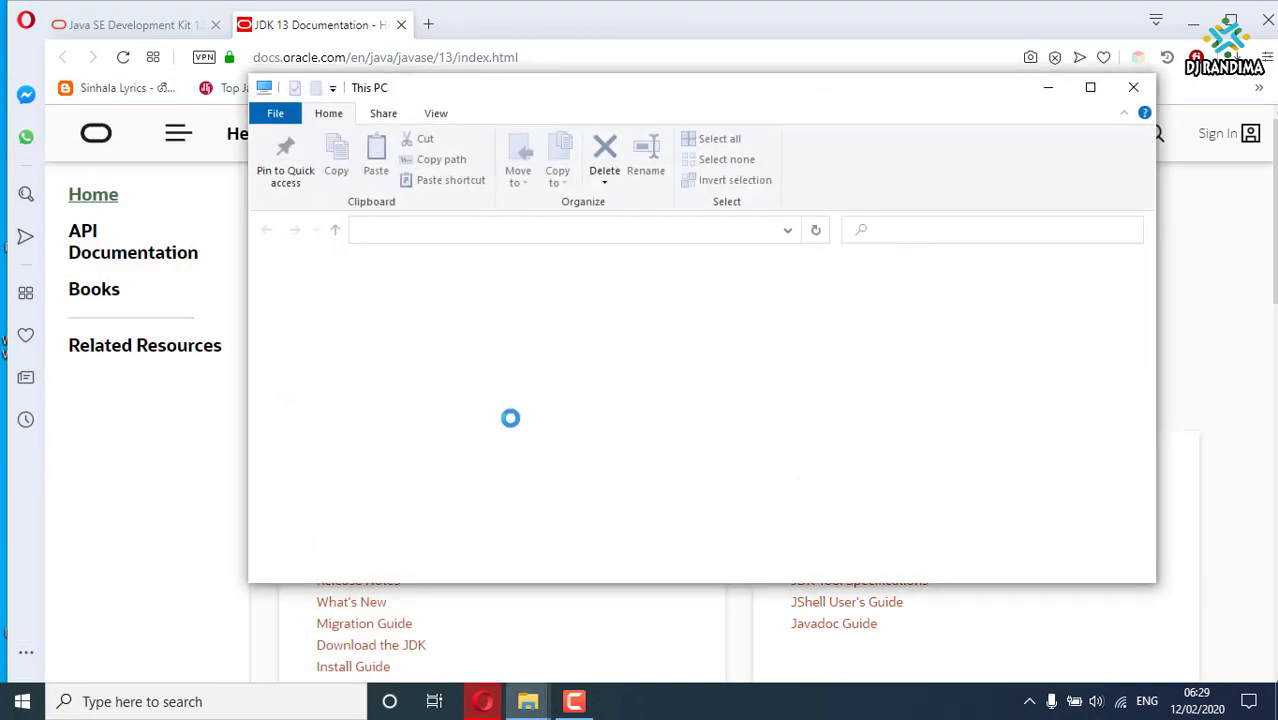
{"action": "right_click", "coordinate": [765, 416]}
{"action": "left_click", "coordinate": [821, 591]}
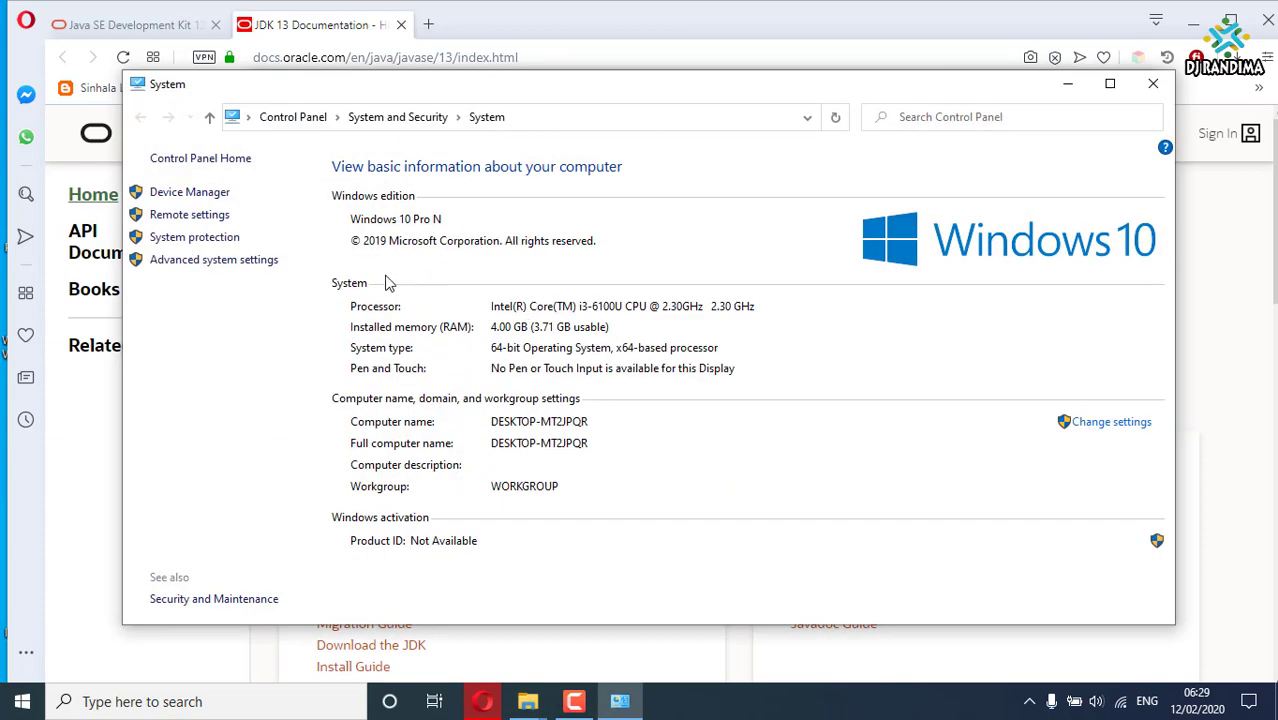
- Open Environment Variables from the Advanced system settings and select the system Path variable
{"action": "left_click", "coordinate": [230, 267]}
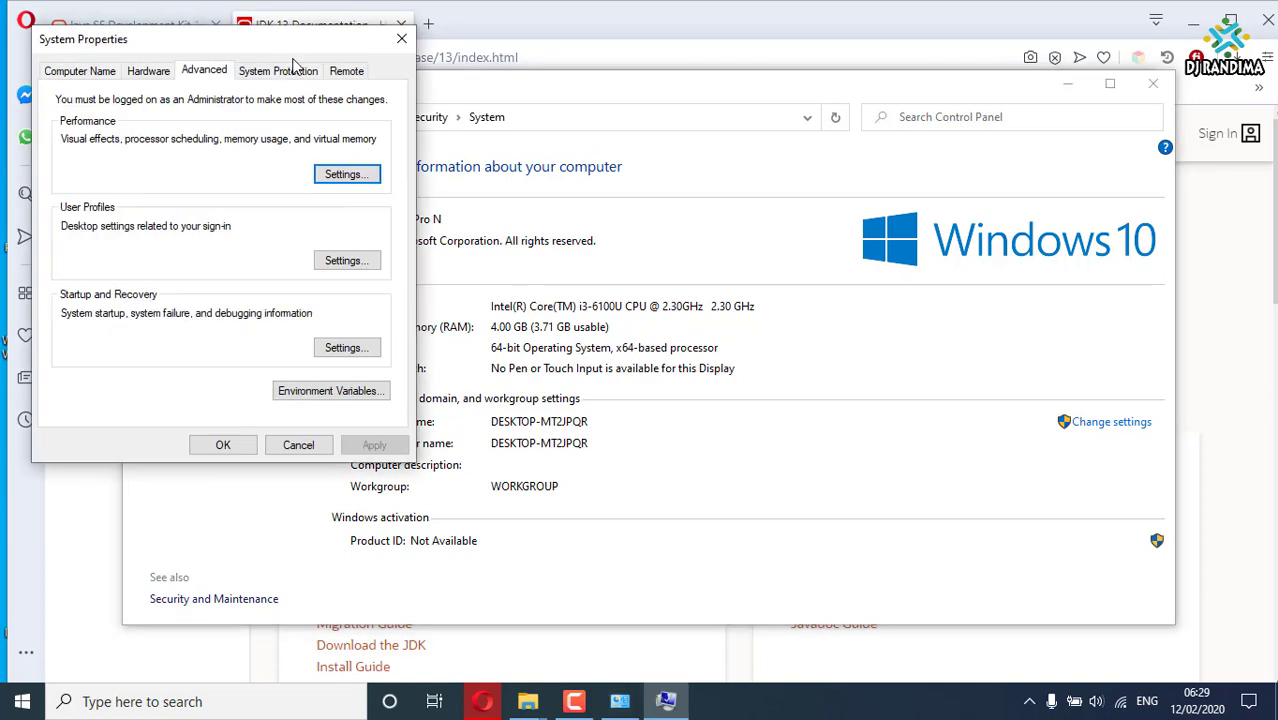
{"action": "left_click_drag", "start_coordinate": [290, 56], "coordinate": [615, 175]}
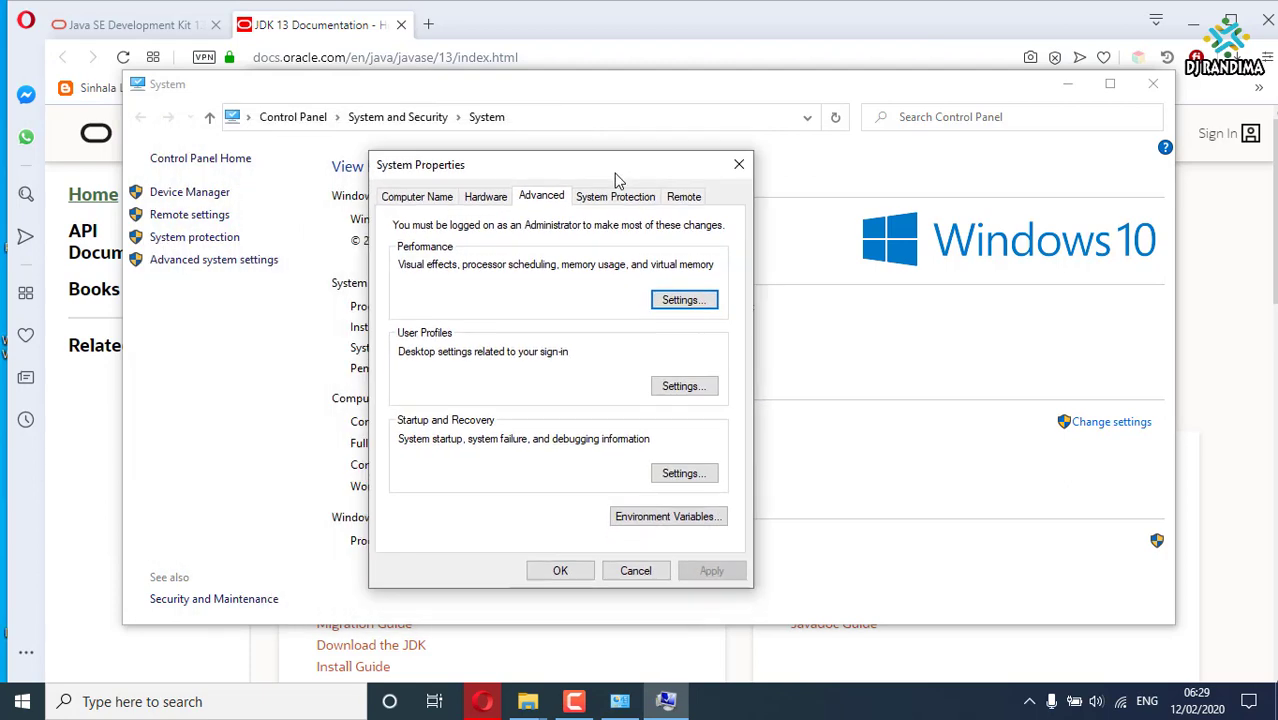
{"action": "left_click", "coordinate": [670, 518]}
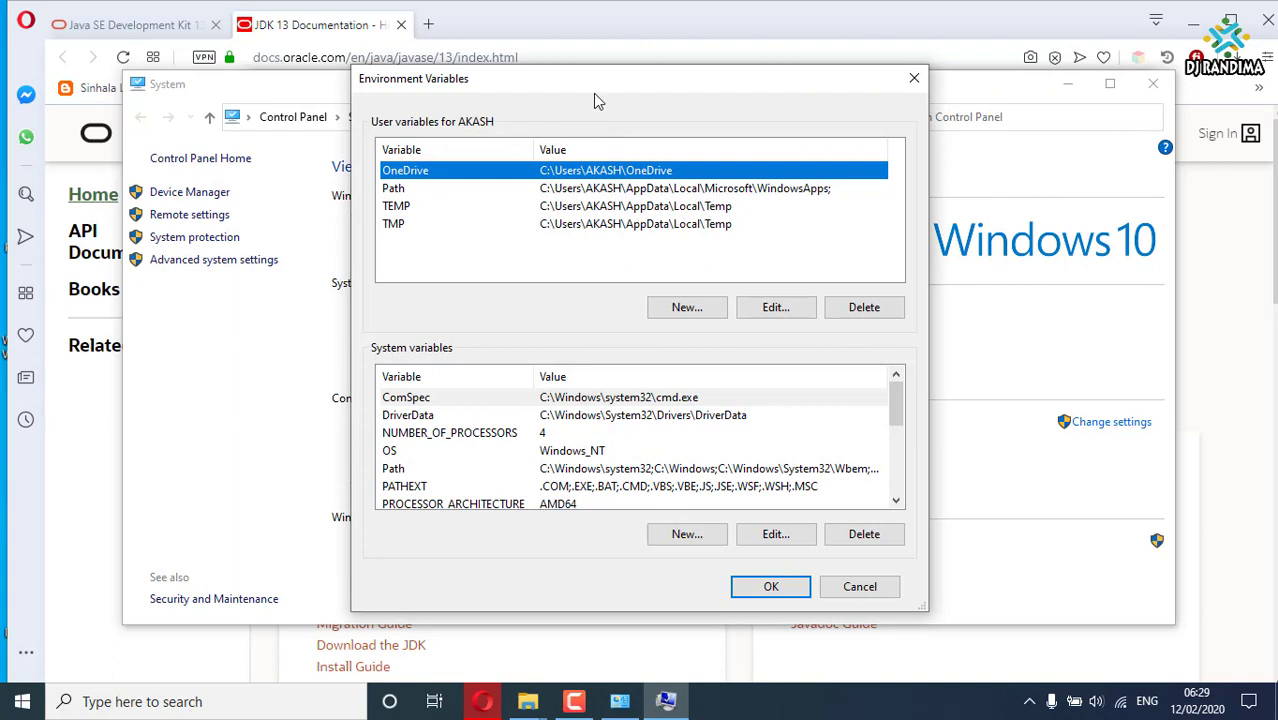
{"action": "left_click_drag", "start_coordinate": [597, 84], "coordinate": [656, 94]}
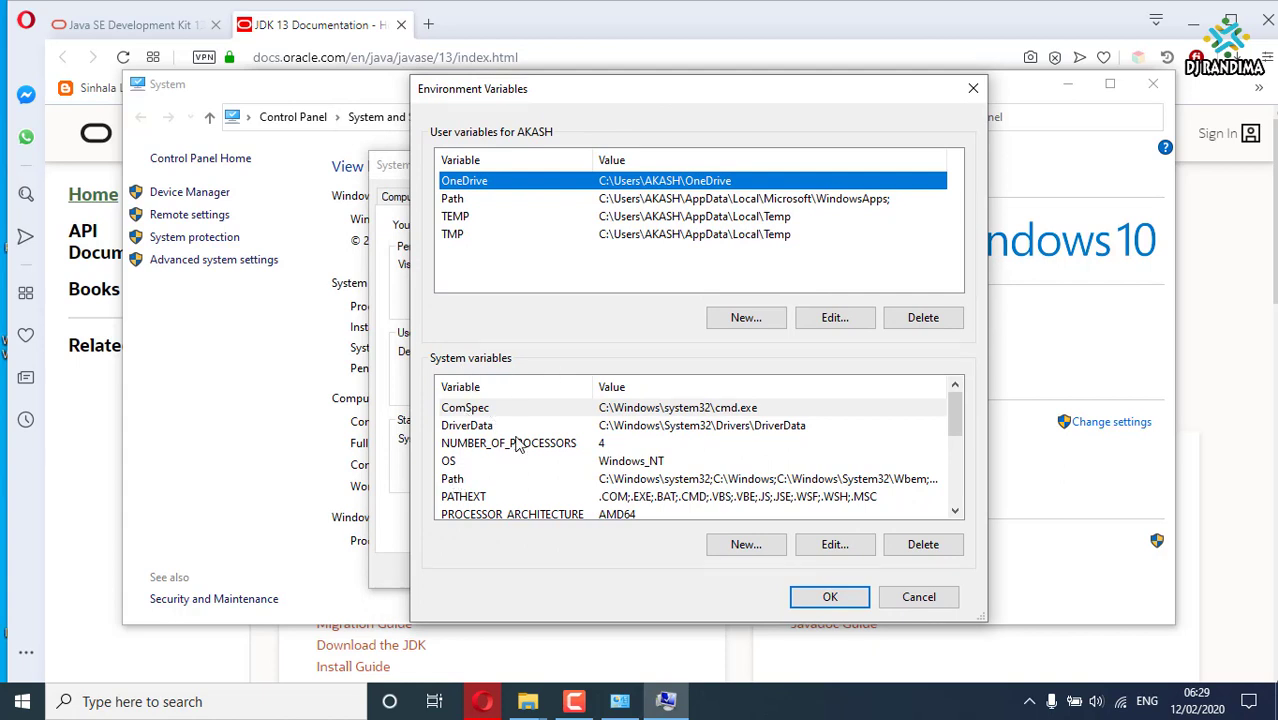
{"action": "left_click", "coordinate": [474, 480]}
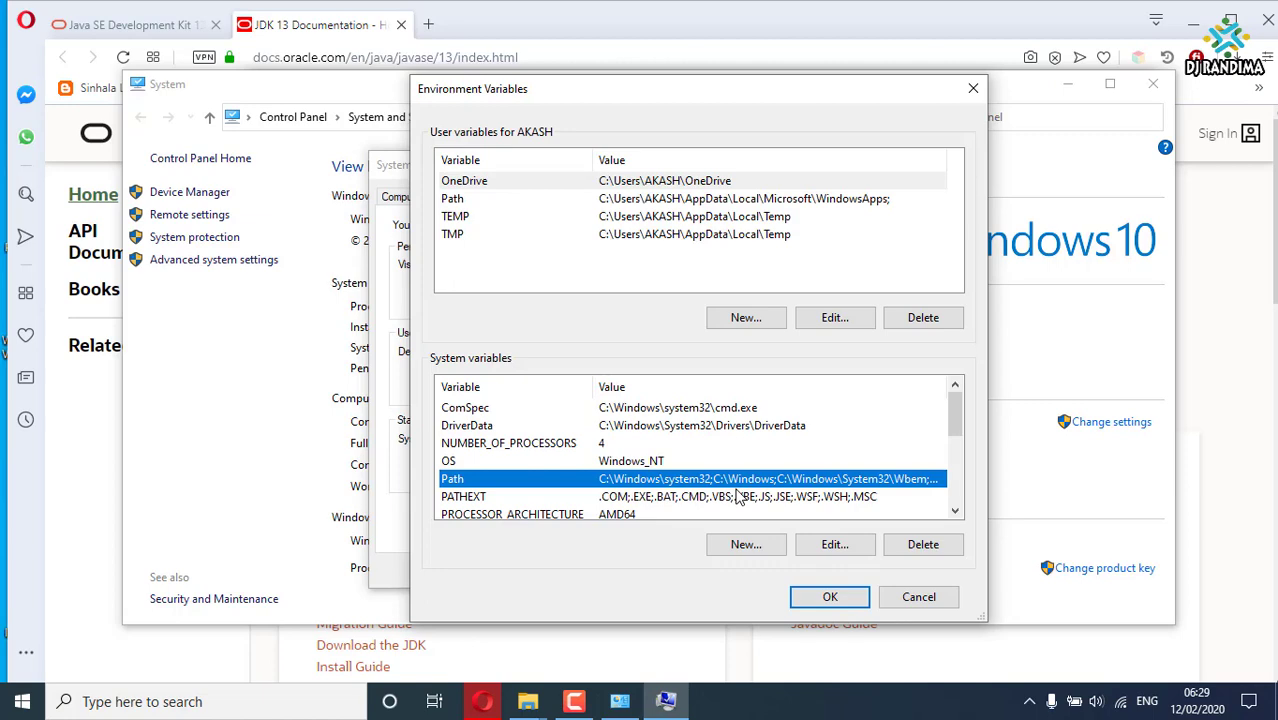
{"action": "left_click", "coordinate": [528, 700]}
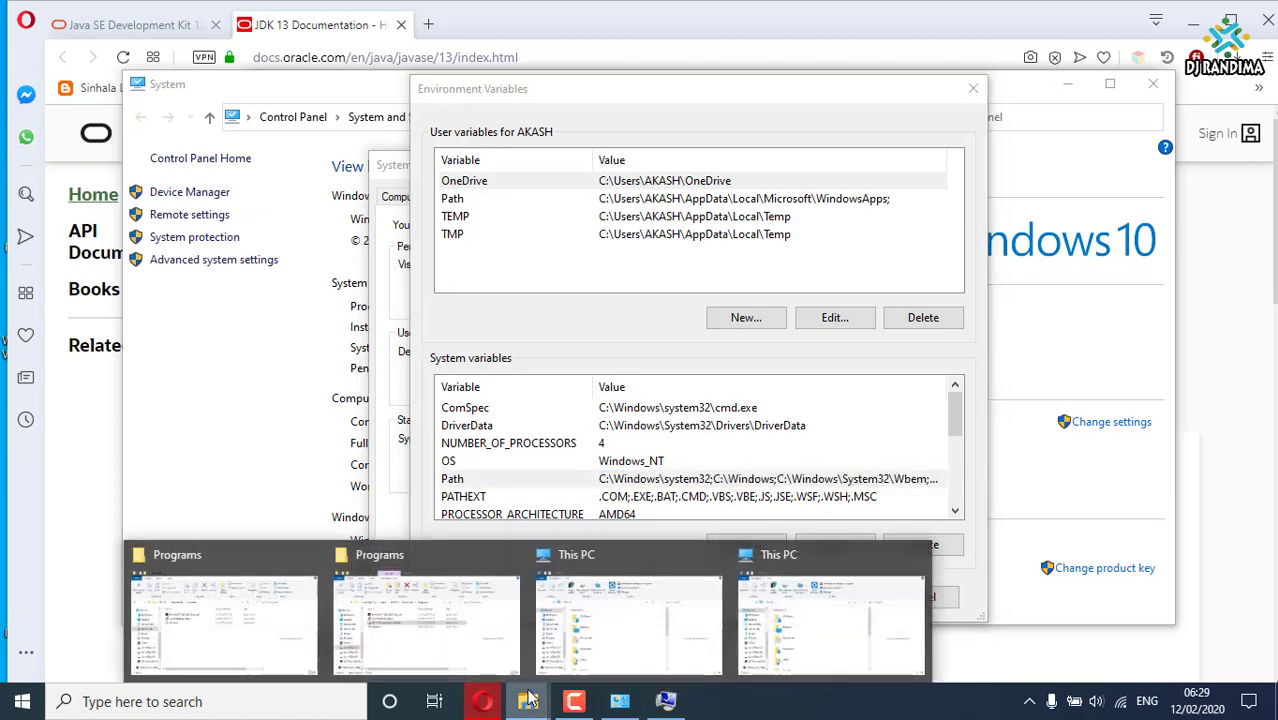
- Browse in File Explorer to C:\Program Files\Java
{"action": "left_click", "coordinate": [612, 633]}
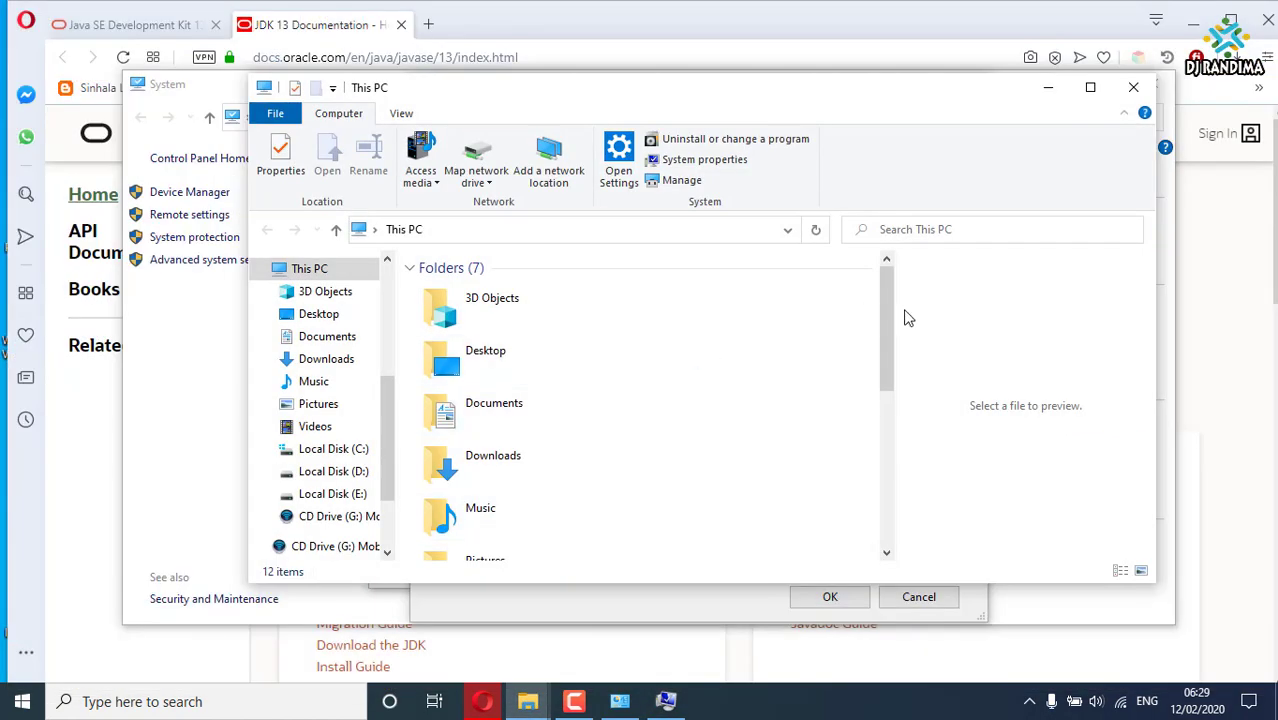
{"action": "scroll", "coordinate": [895, 379], "scroll_direction": "down", "scroll_amount": 3}
{"action": "left_click", "coordinate": [543, 390]}
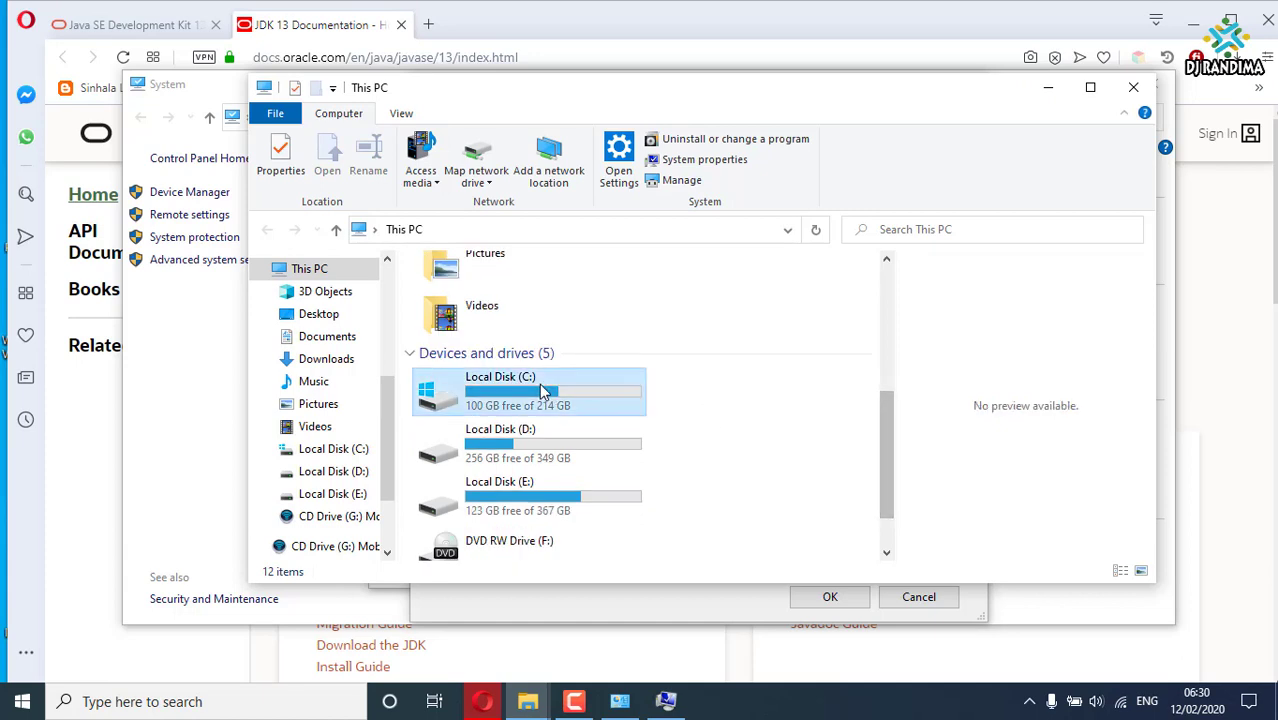
{"action": "double_click", "coordinate": [543, 390]}
{"action": "left_click", "coordinate": [497, 390]}
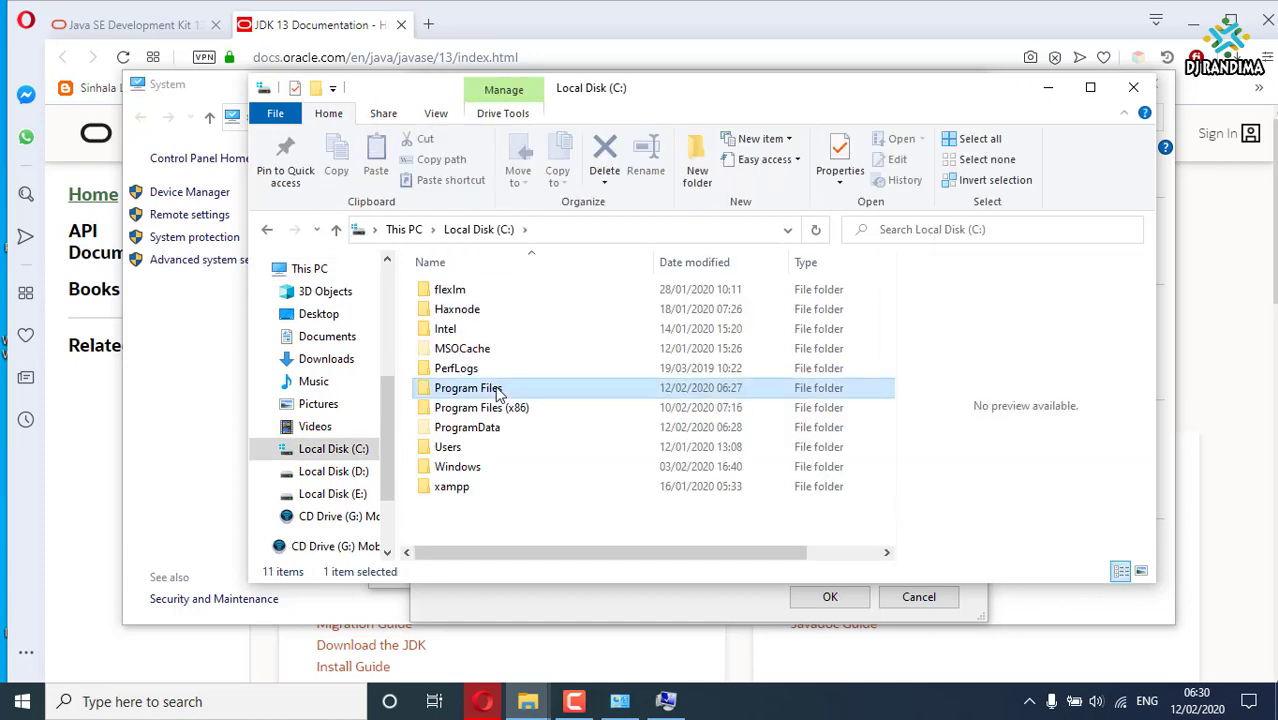
{"action": "double_click", "coordinate": [497, 390]}
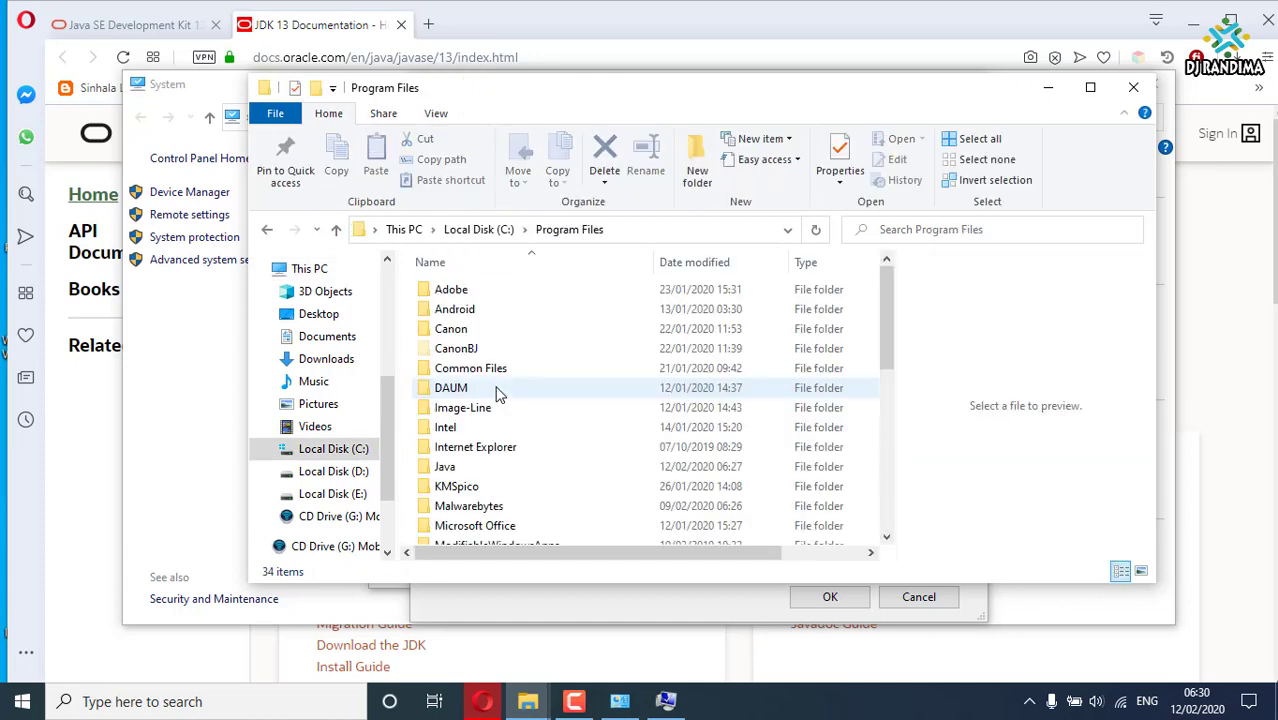
{"action": "double_click", "coordinate": [440, 478]}
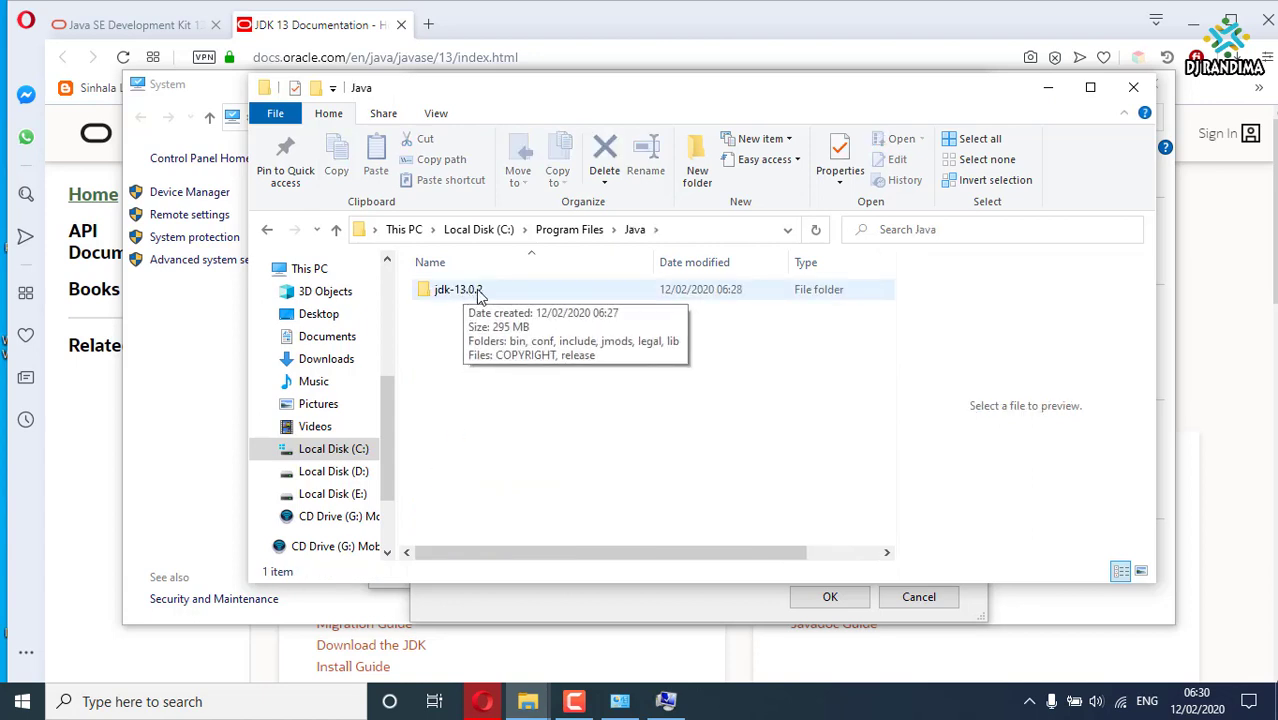
- Rename the jdk-13.0.2 folder to 'jdk' by removing the version suffix
{"action": "left_click", "coordinate": [471, 301]}
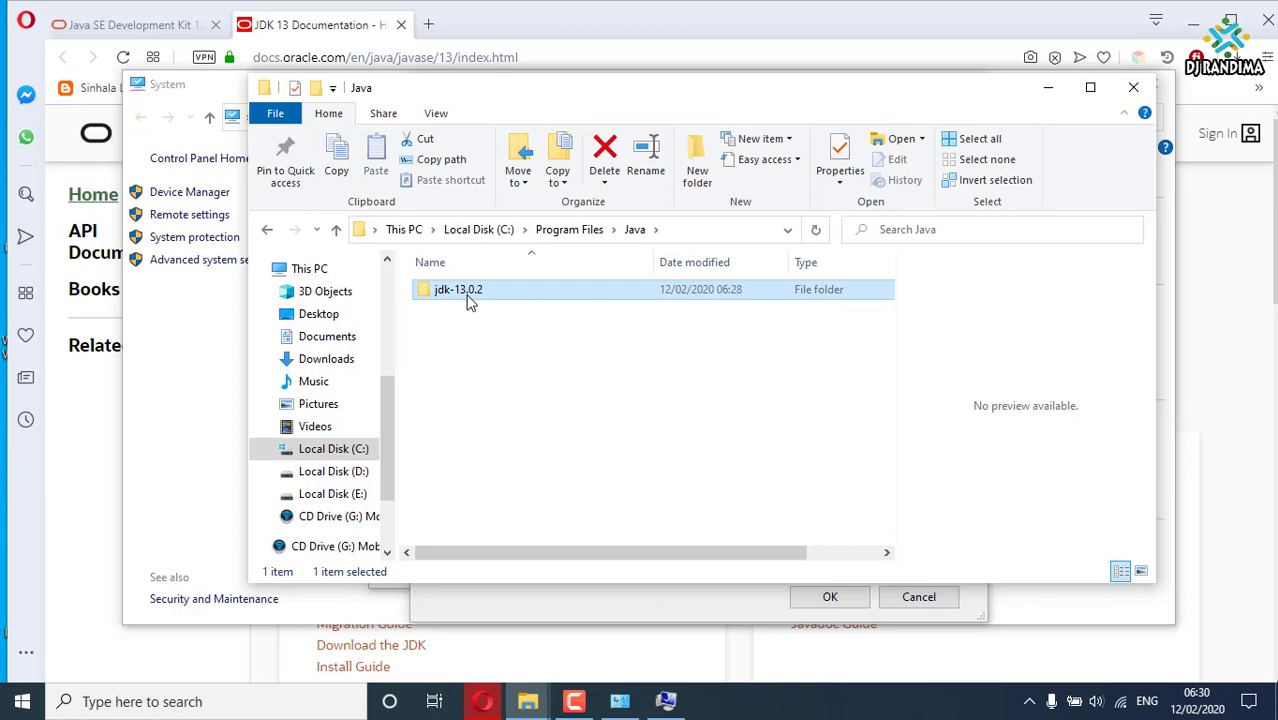
{"action": "right_click", "coordinate": [467, 300]}
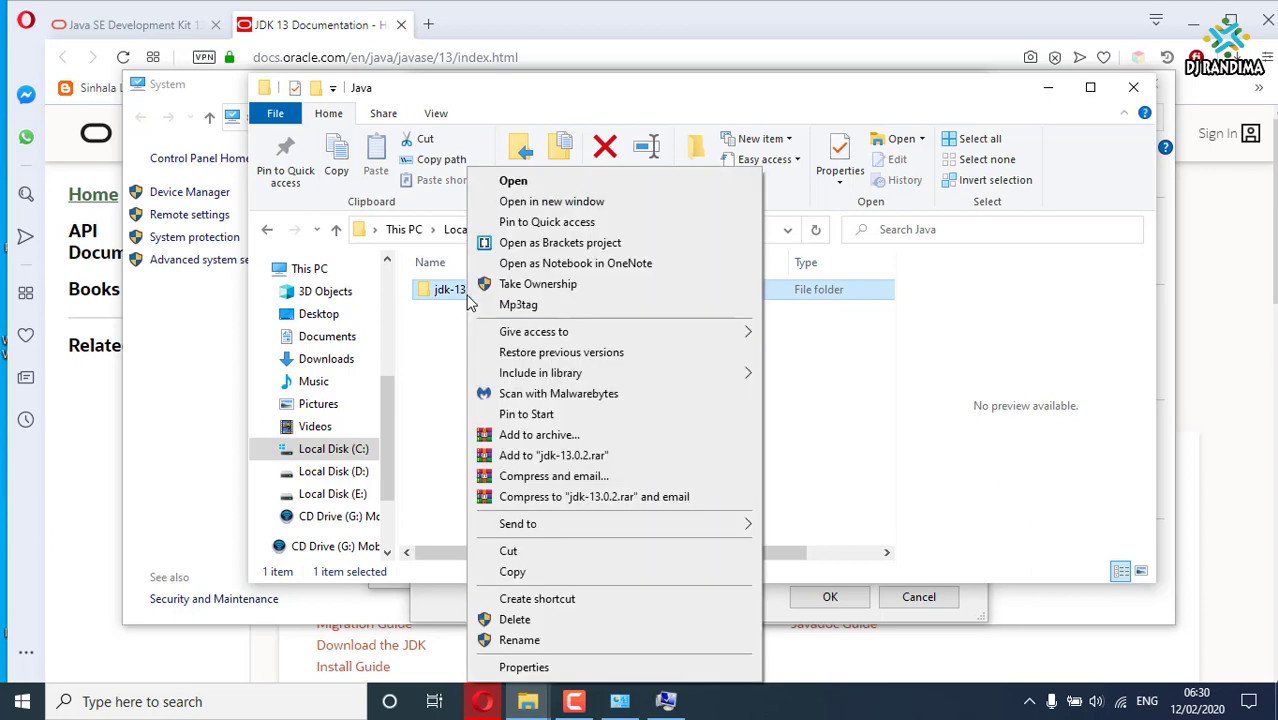
{"action": "left_click", "coordinate": [502, 652]}
{"action": "left_click_drag", "start_coordinate": [485, 289], "coordinate": [451, 289]}
{"action": "key", "text": "BackSpace"}
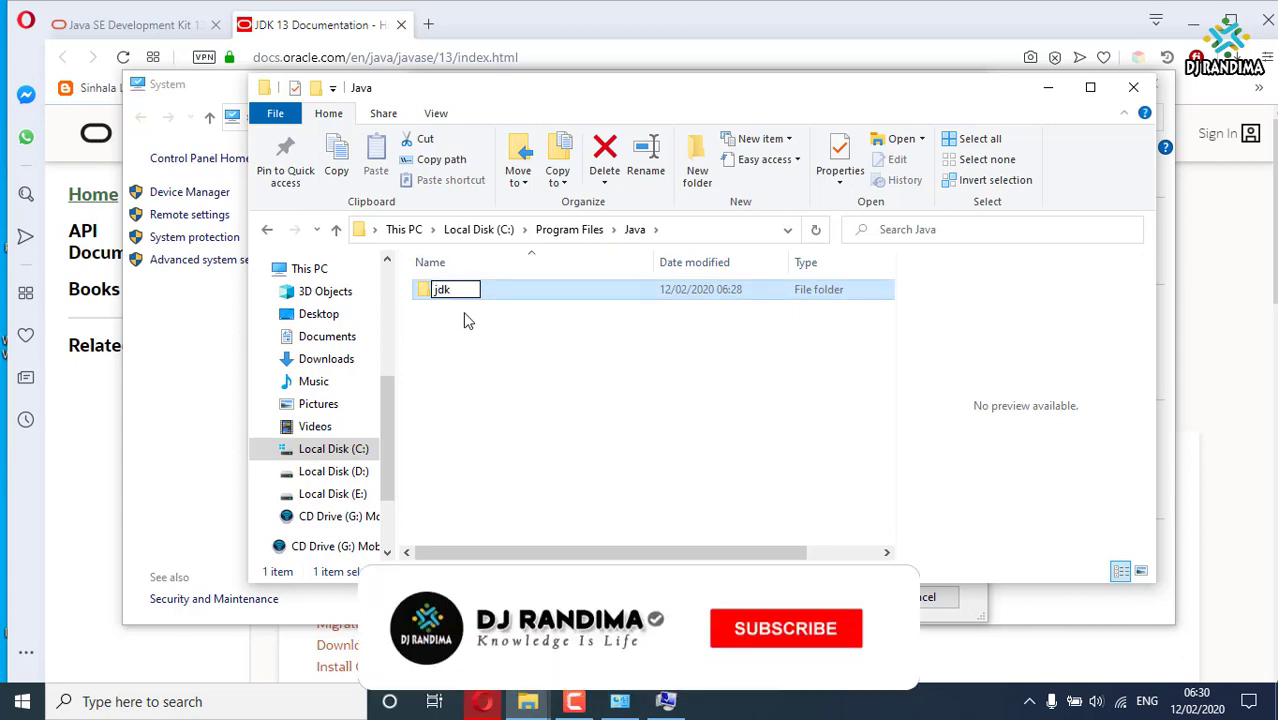
{"action": "left_click", "coordinate": [512, 366]}
- Open jdk\bin and reveal its full path C:\Program Files\Java\jdk\bin in the address bar
{"action": "left_click_drag", "start_coordinate": [512, 366], "coordinate": [437, 290]}
{"action": "double_click", "coordinate": [440, 290]}
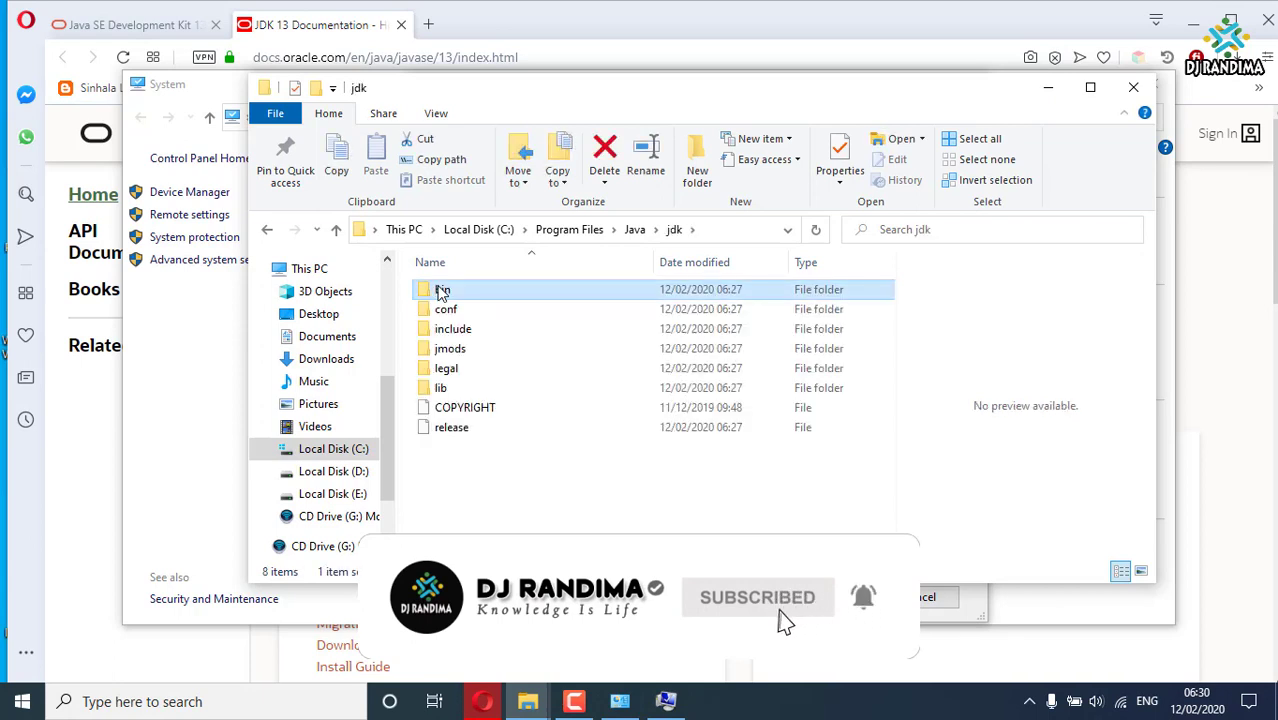
{"action": "double_click", "coordinate": [440, 290]}
{"action": "left_click", "coordinate": [748, 232]}
{"action": "key", "text": "ctrl+c"}
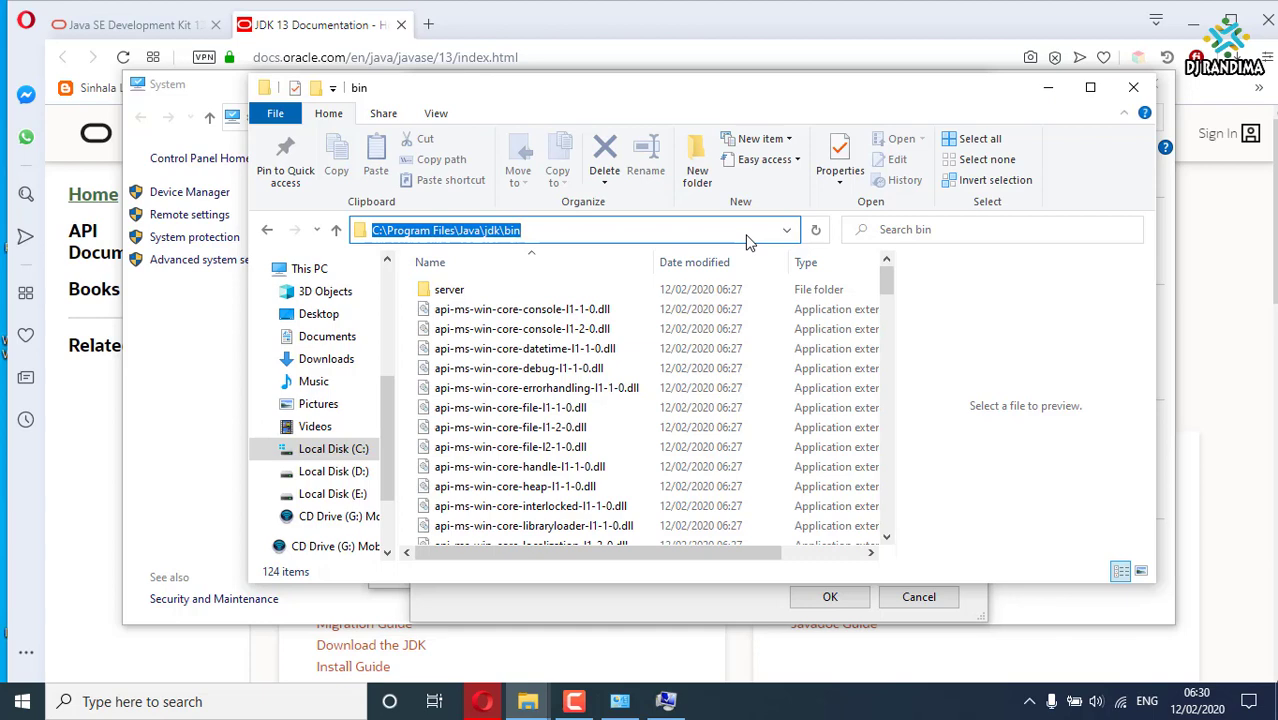
- Add C:\Program Files\Java\jdk\bin as a new system Path entry and confirm both dialogs
{"action": "left_click", "coordinate": [1047, 88]}
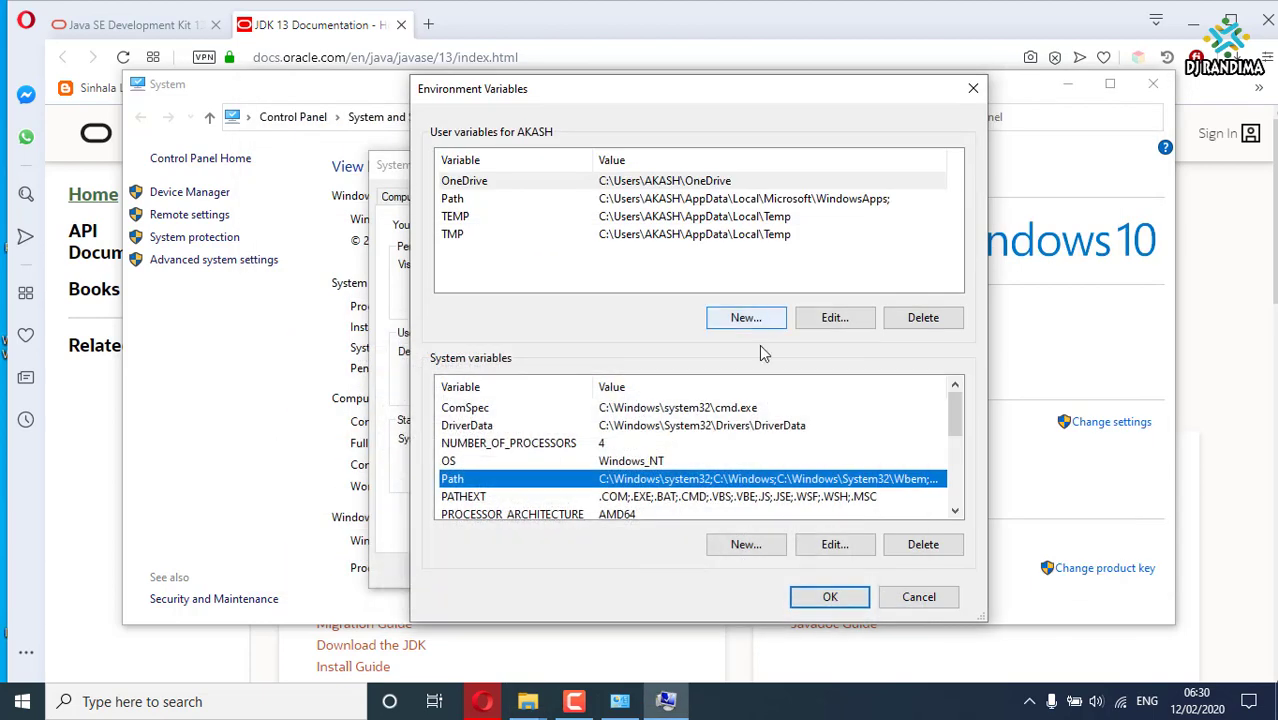
{"action": "left_click", "coordinate": [835, 544]}
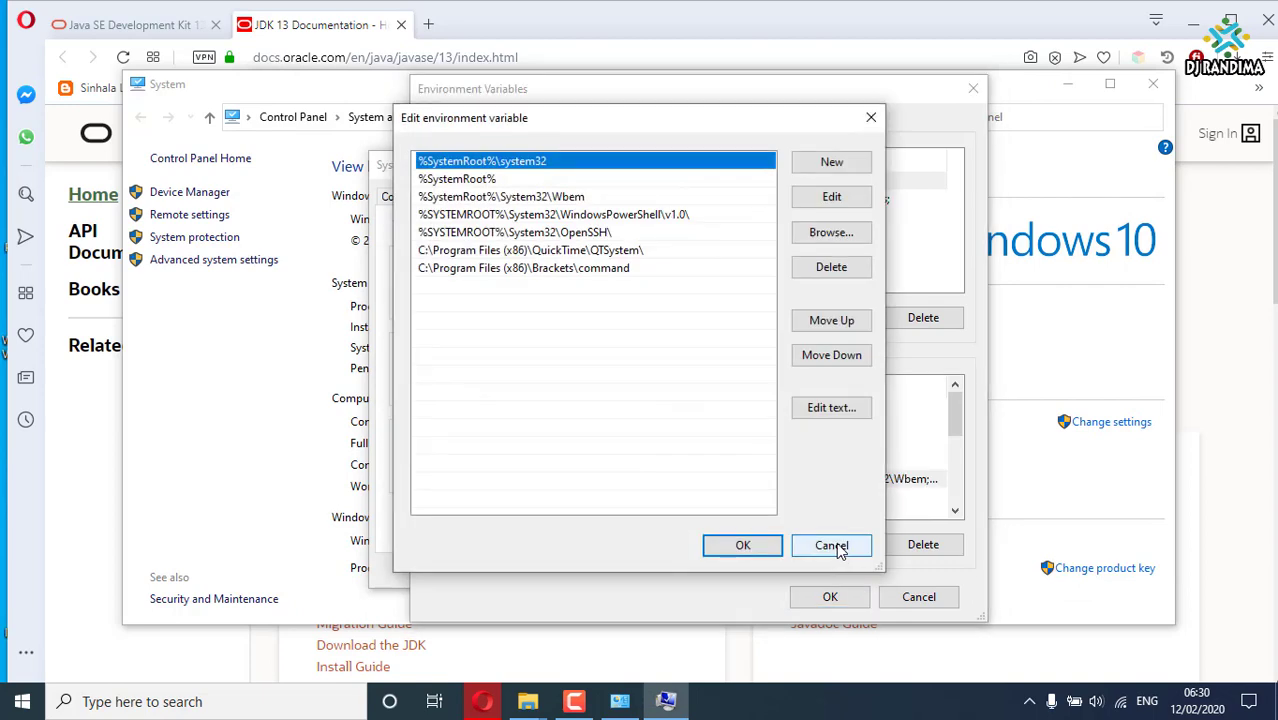
{"action": "left_click", "coordinate": [615, 293]}
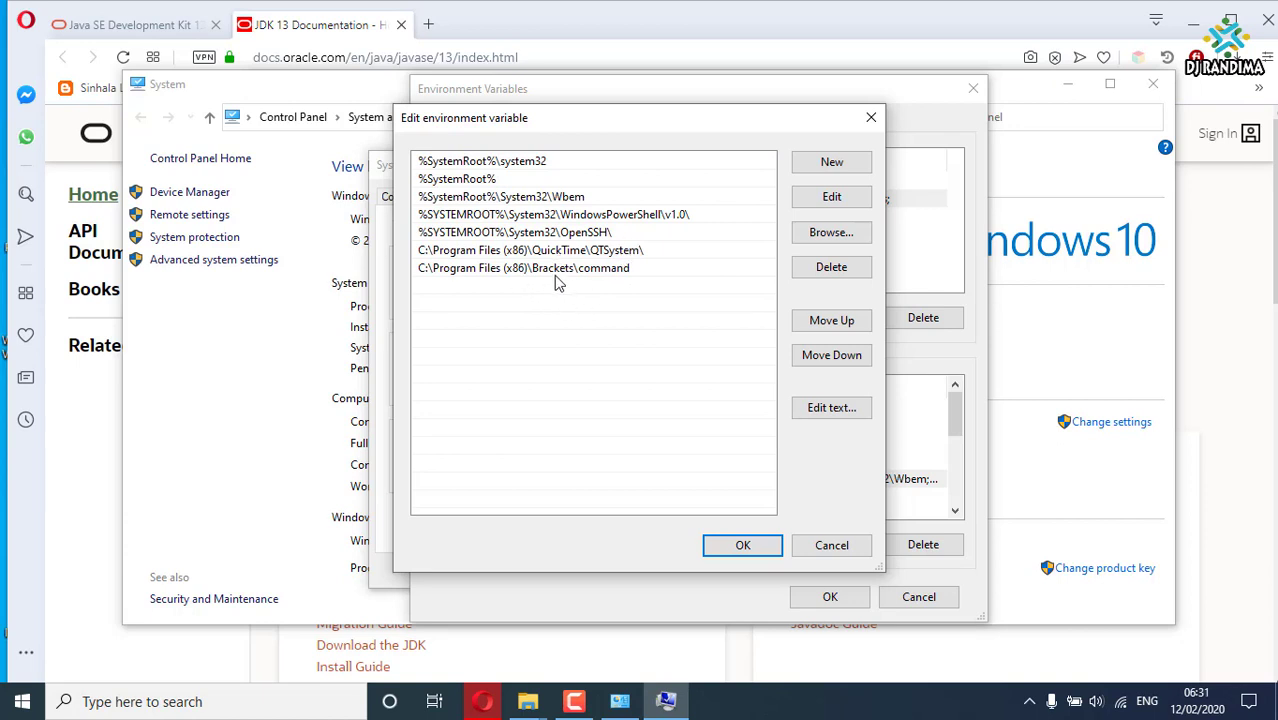
{"action": "left_click", "coordinate": [832, 163]}
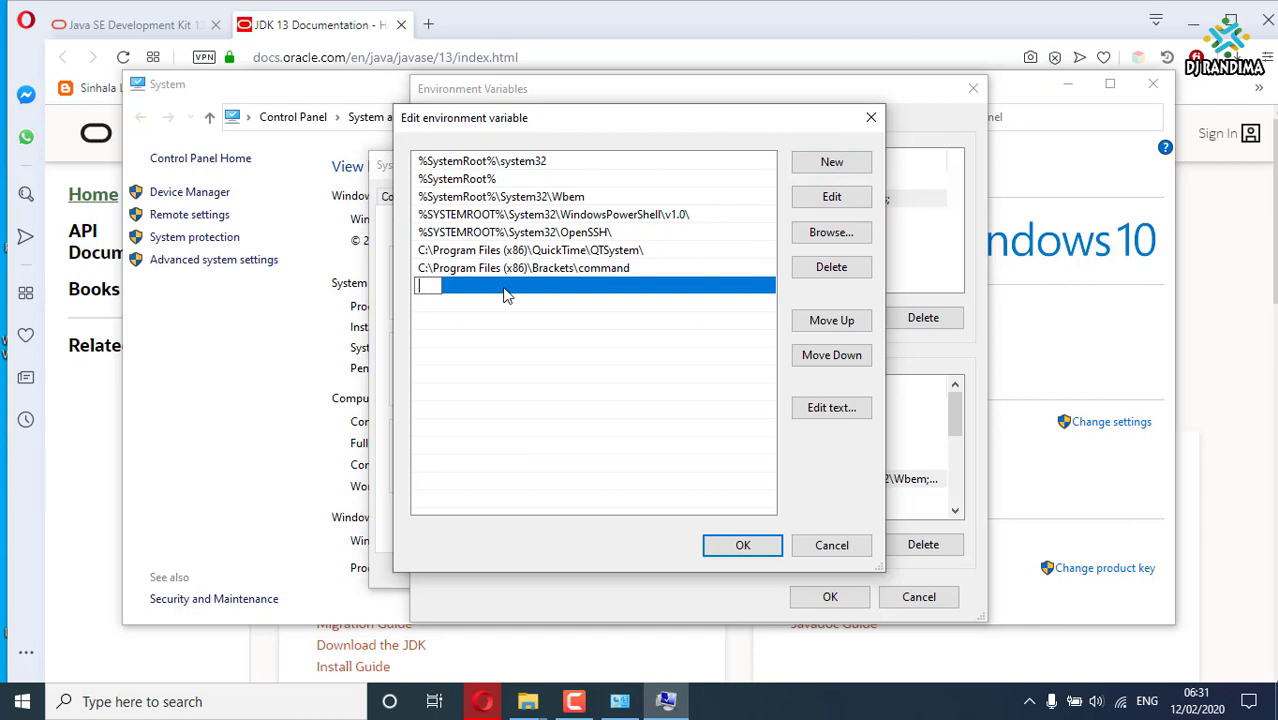
{"action": "key", "text": "ctrl+v"}
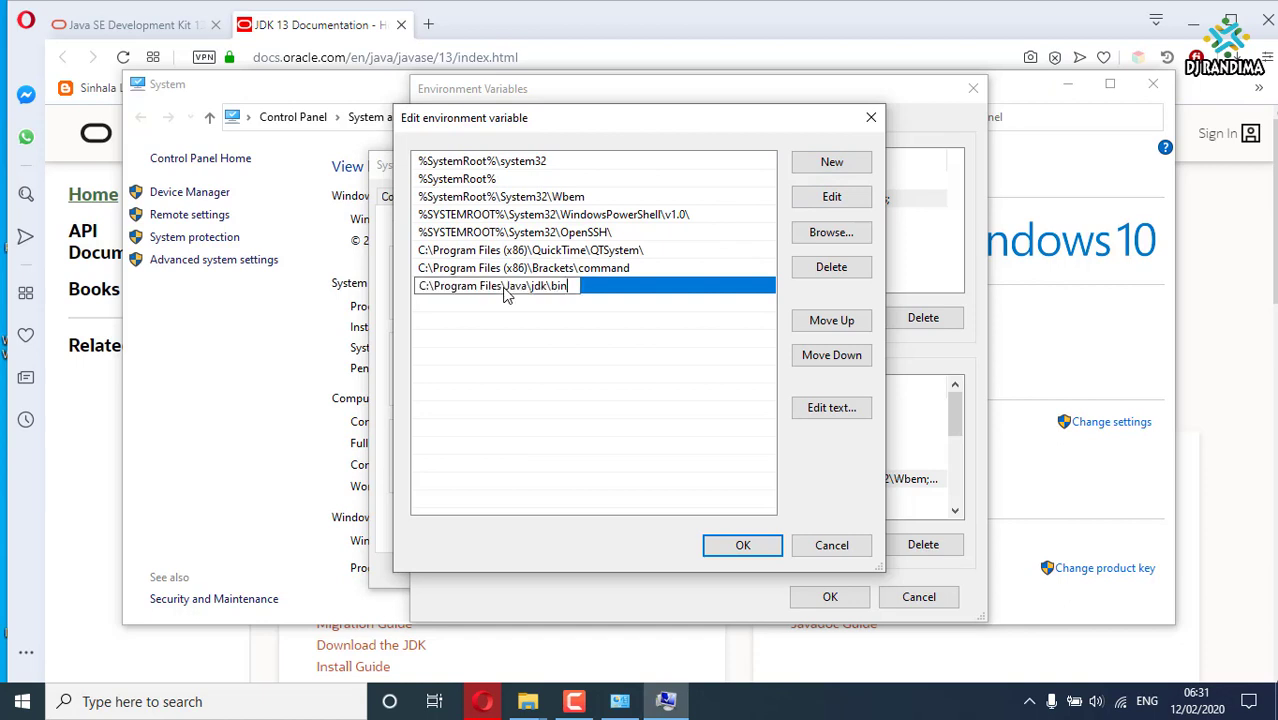
{"action": "left_click", "coordinate": [757, 551]}
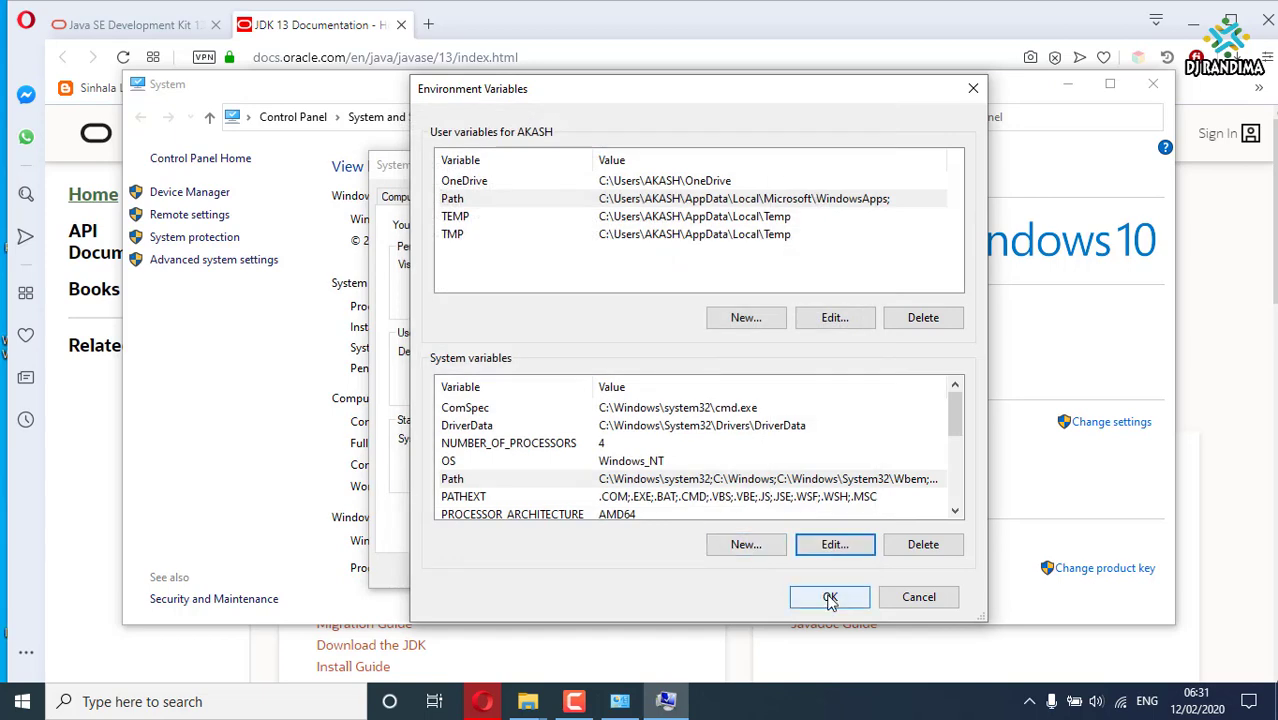
{"action": "left_click", "coordinate": [830, 598]}
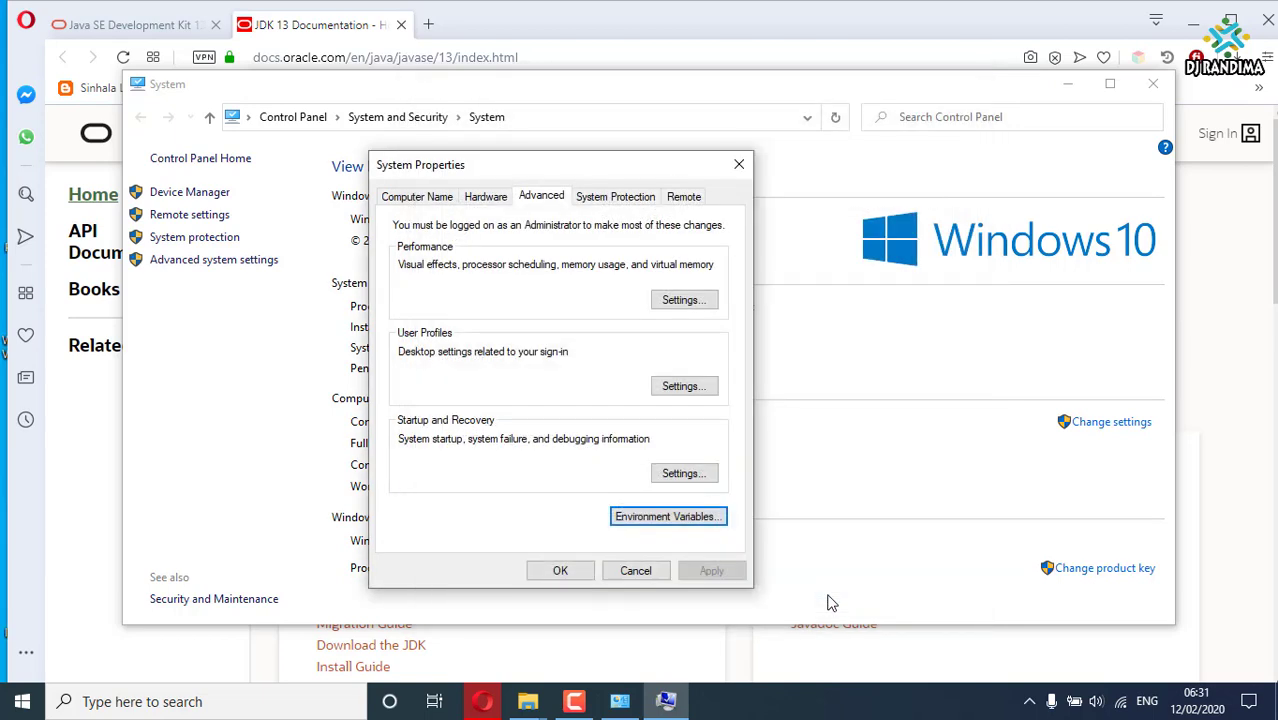
- Launch Command Prompt through the Run box with cmd
{"action": "left_click", "coordinate": [140, 701]}
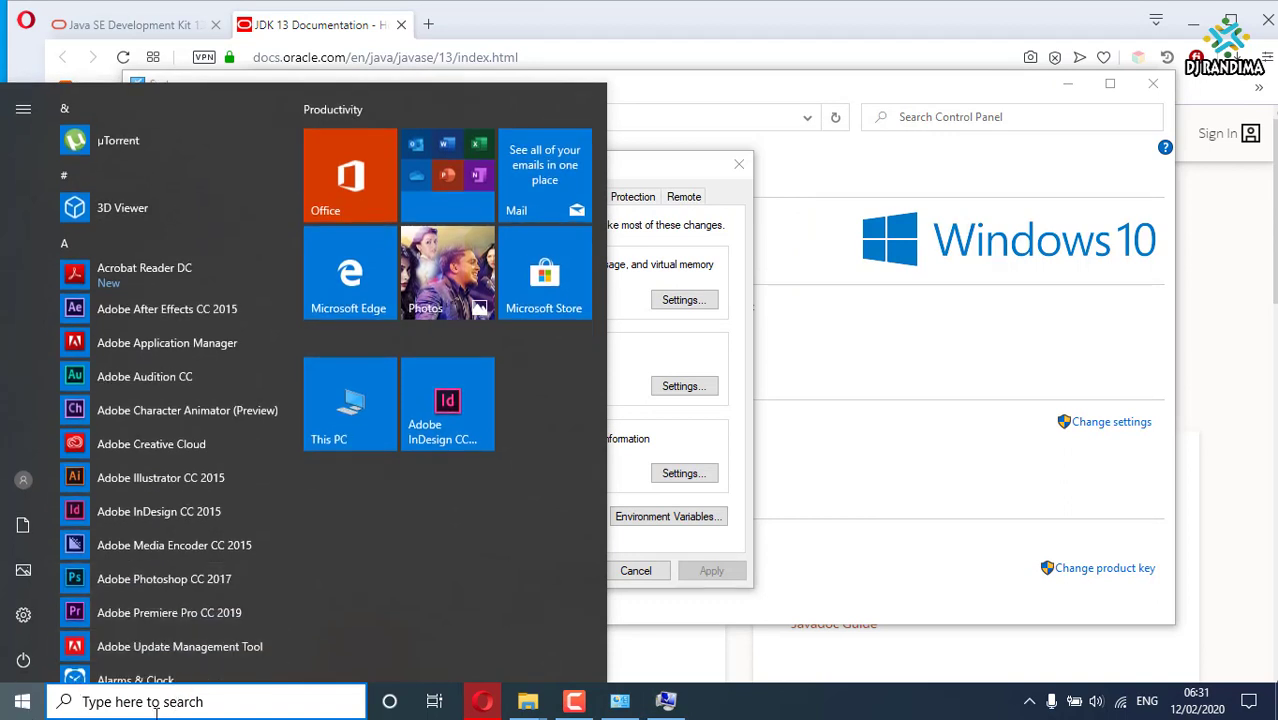
{"action": "left_click", "coordinate": [976, 307]}
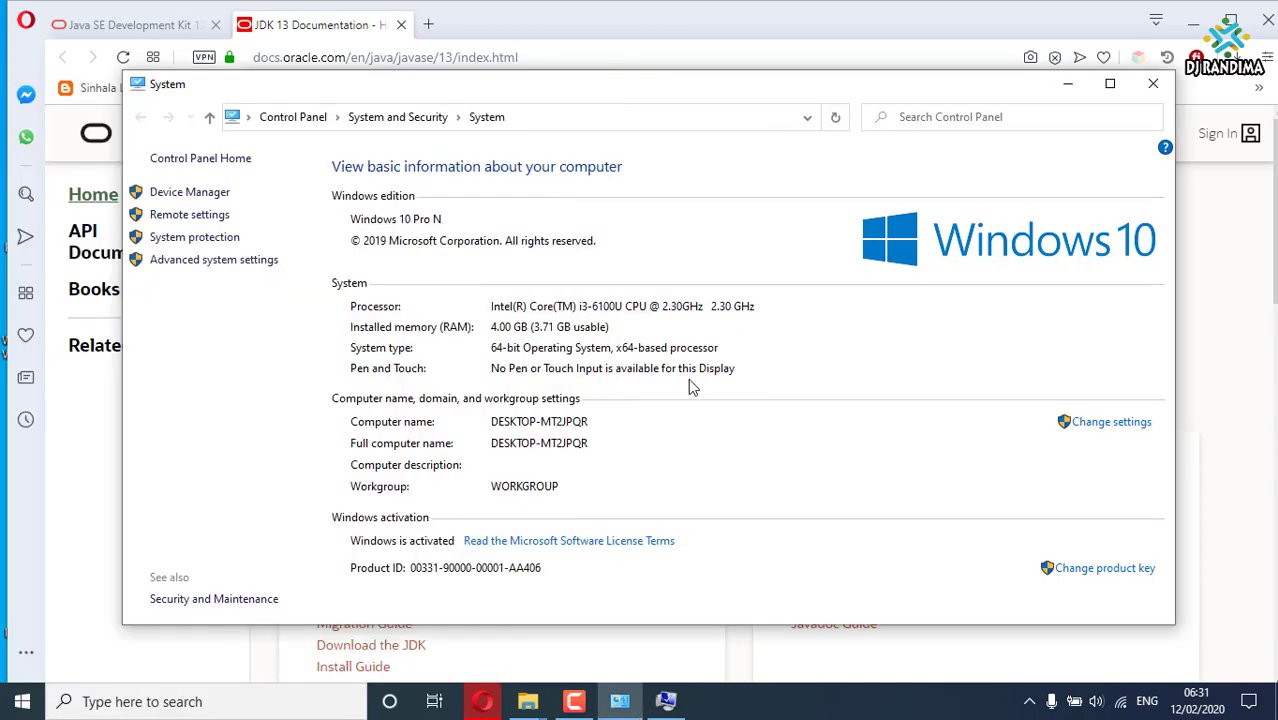
{"action": "key", "text": "super+r"}
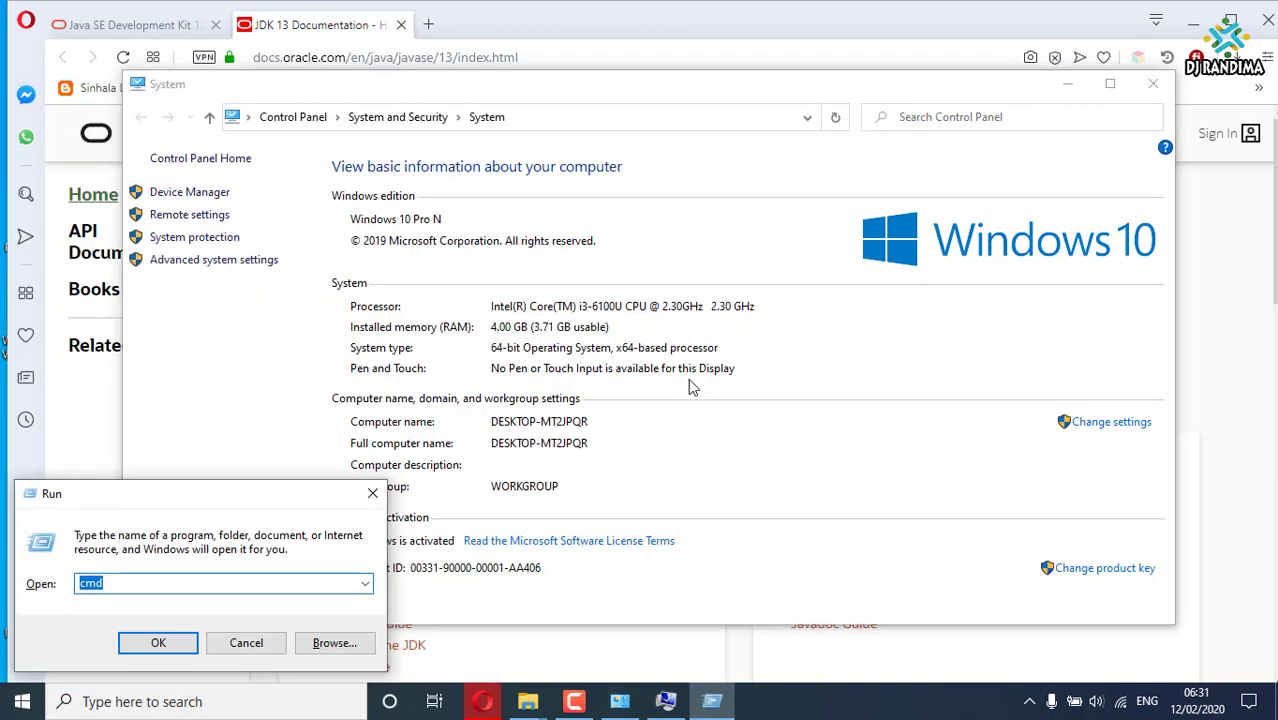
{"action": "key", "text": "Return"}
- Run javac to check its usage output, then minimise the console
{"action": "type", "text": "javac"}
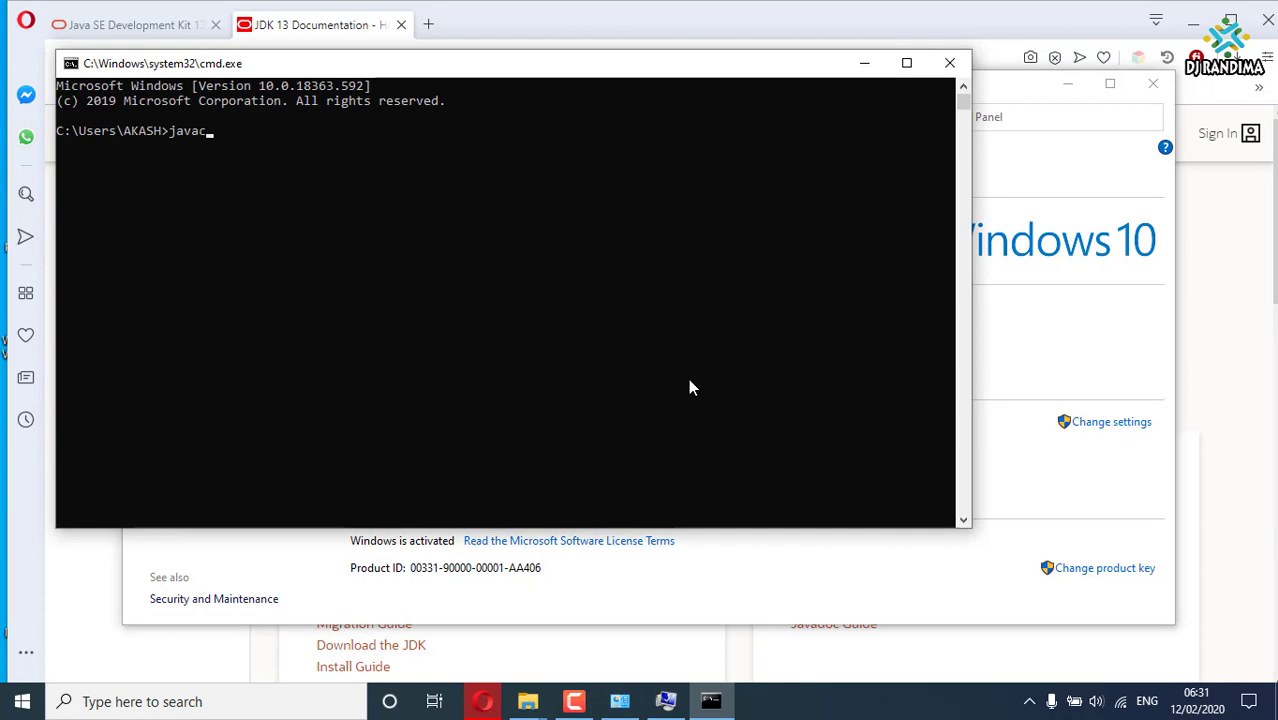
{"action": "key", "text": "Return"}
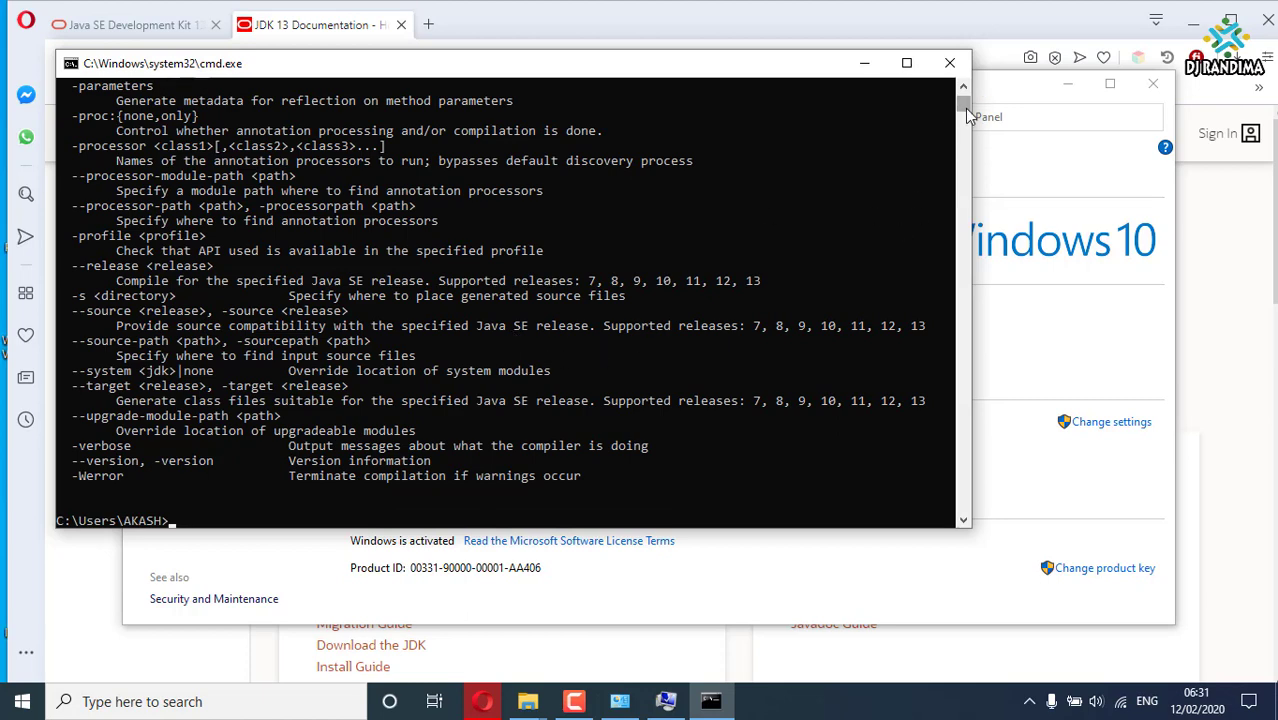
{"action": "left_click_drag", "start_coordinate": [967, 112], "coordinate": [962, 85]}
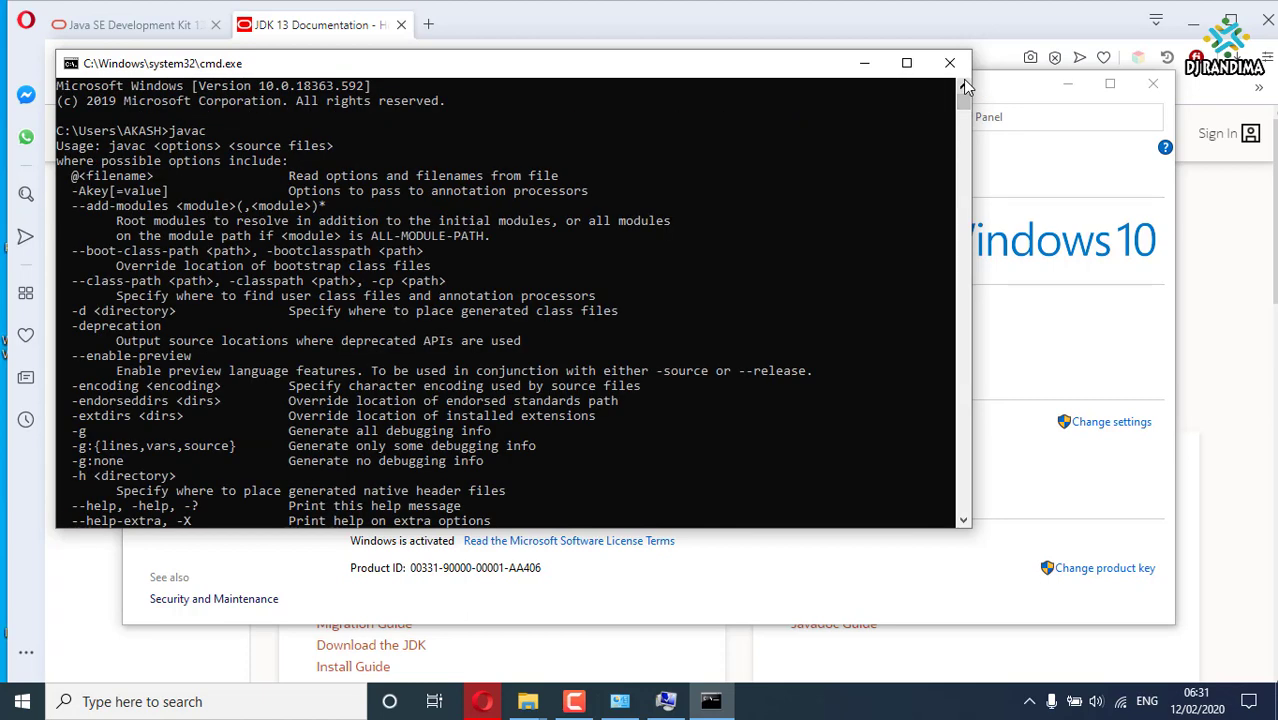
{"action": "left_click", "coordinate": [864, 62]}
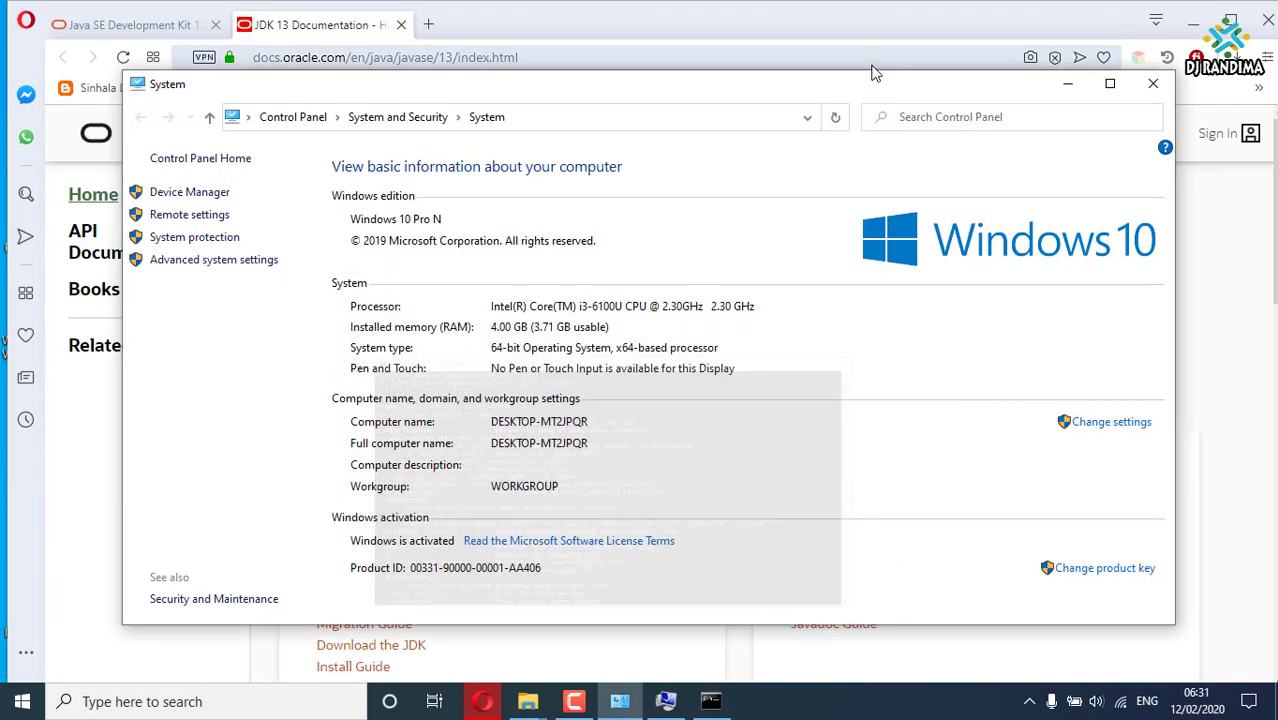
- Create a new system variable named JAVA_HOME from Environment Variables, ready for its value
{"action": "left_click", "coordinate": [670, 703]}
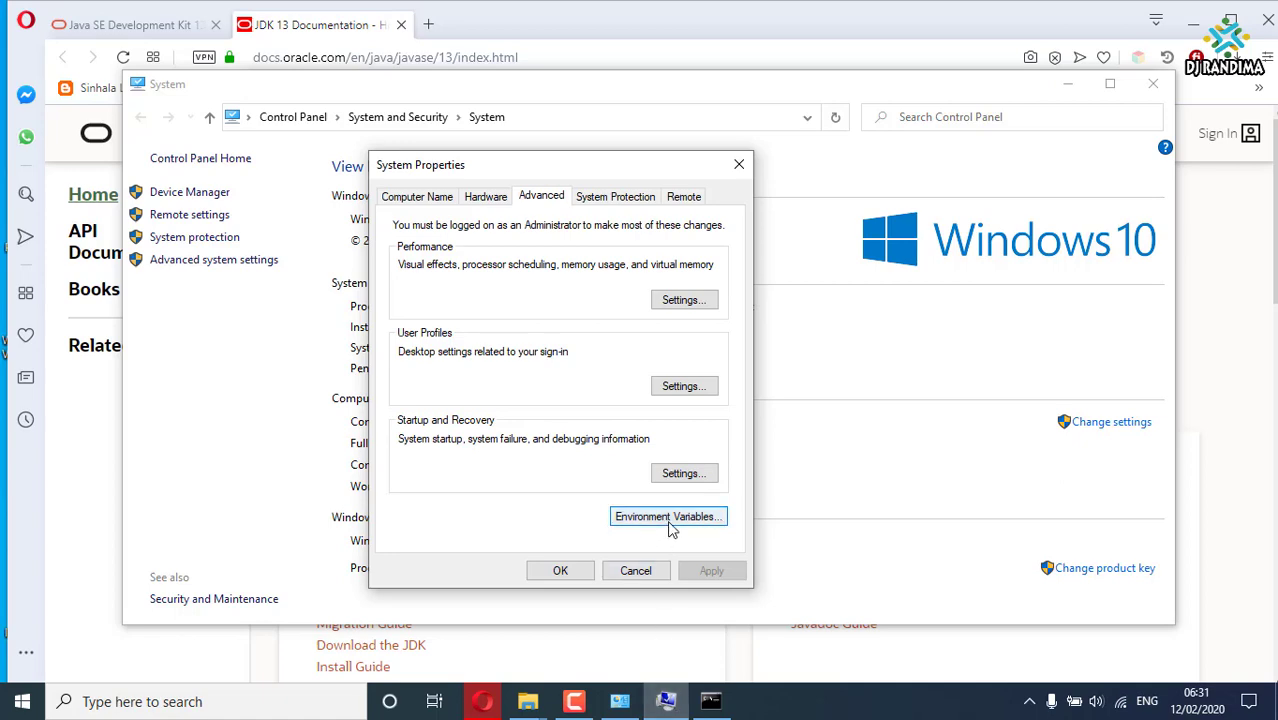
{"action": "left_click", "coordinate": [668, 517]}
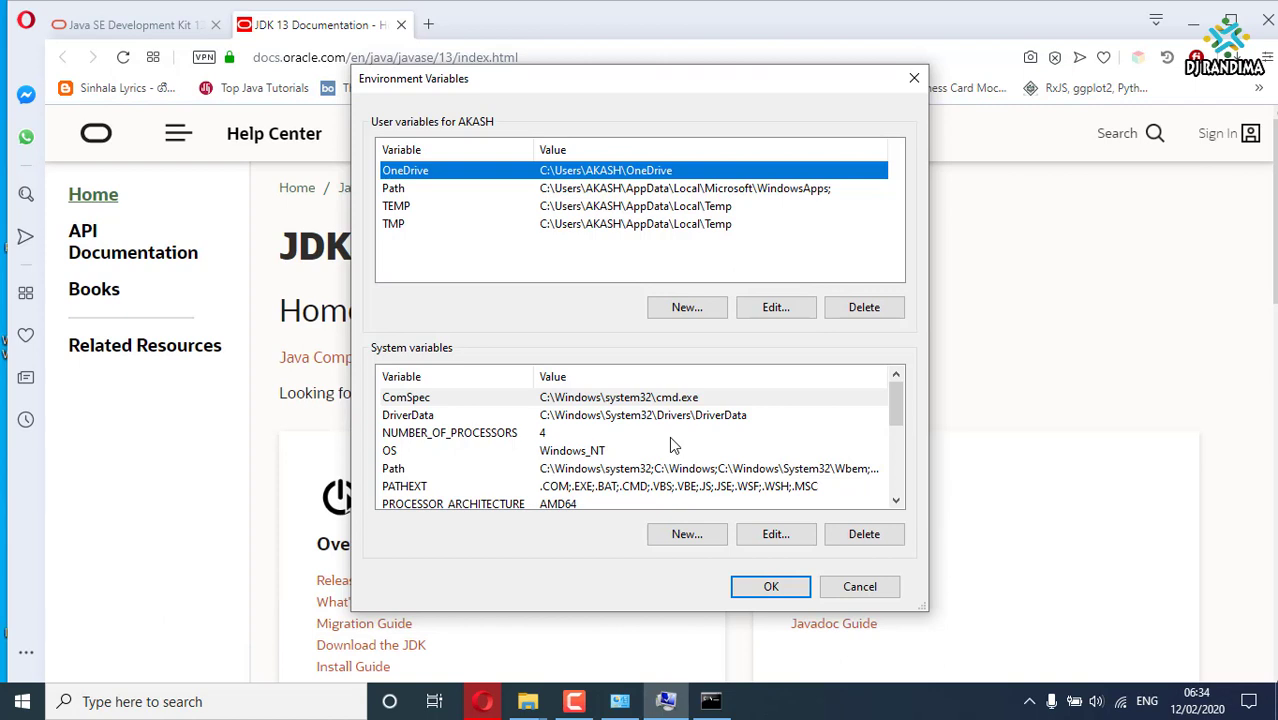
{"action": "left_click", "coordinate": [686, 535]}
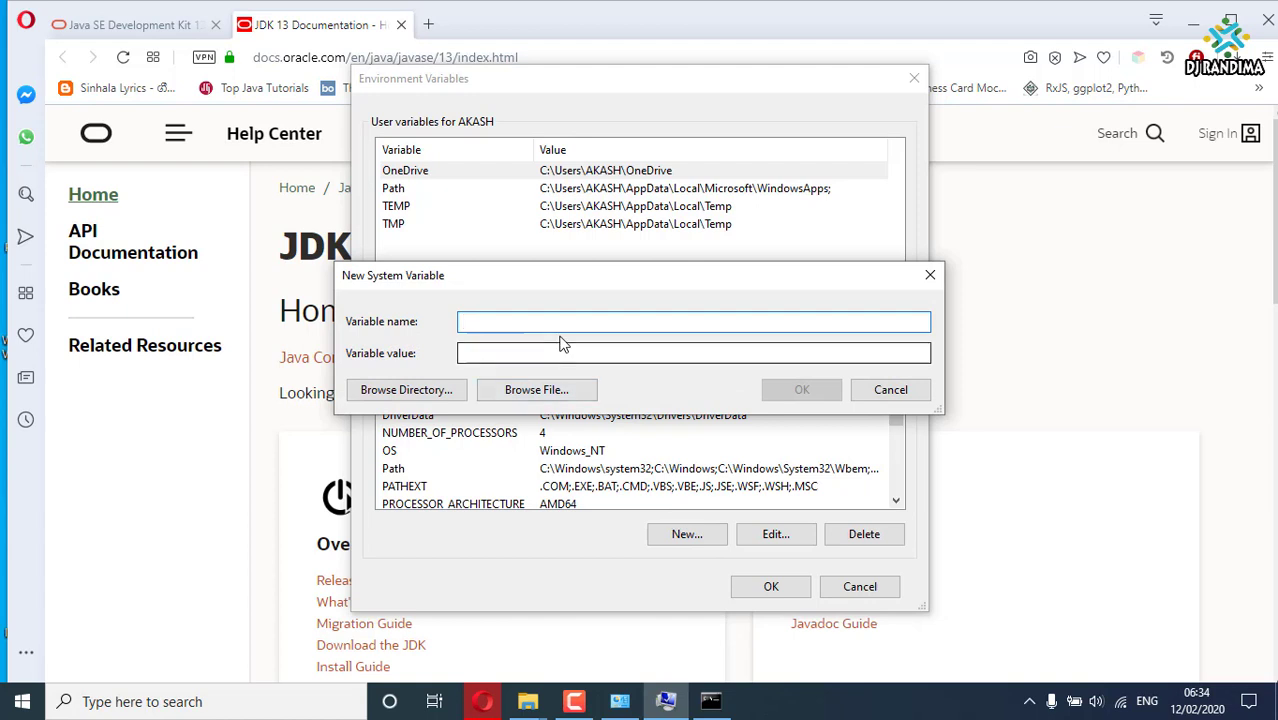
{"action": "type", "text": "JA"}
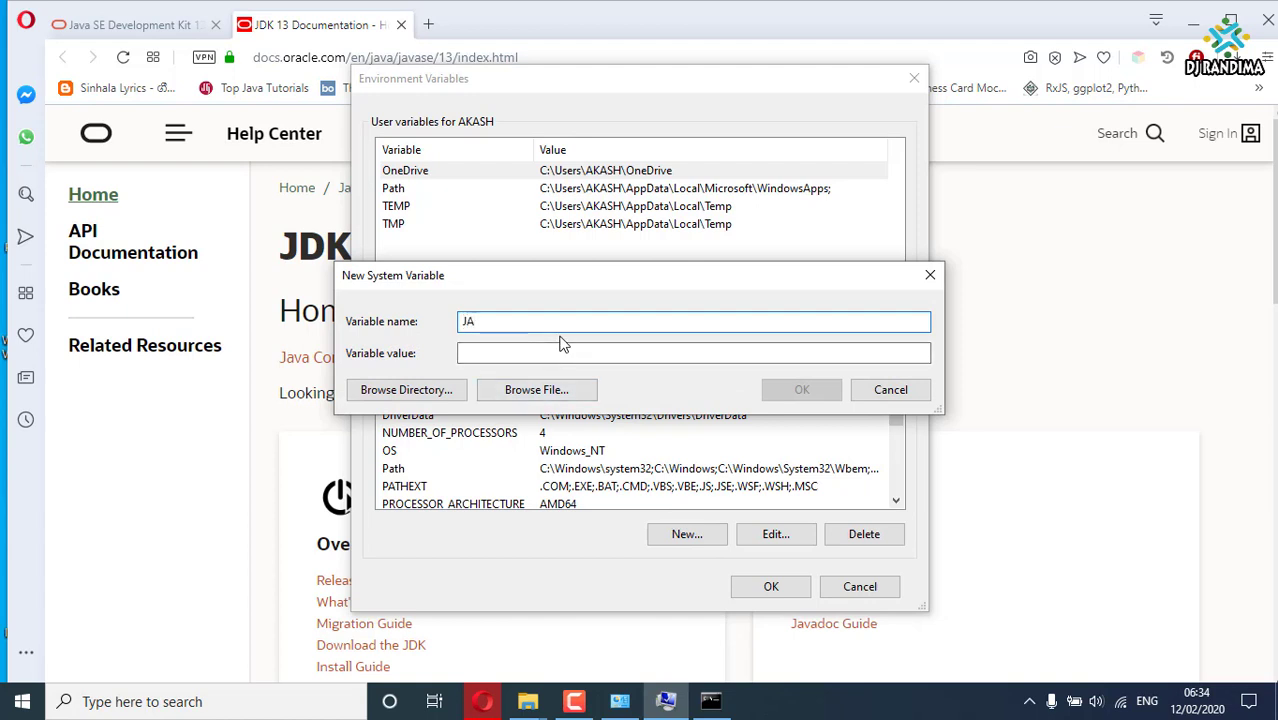
{"action": "type", "text": "VA_H"}
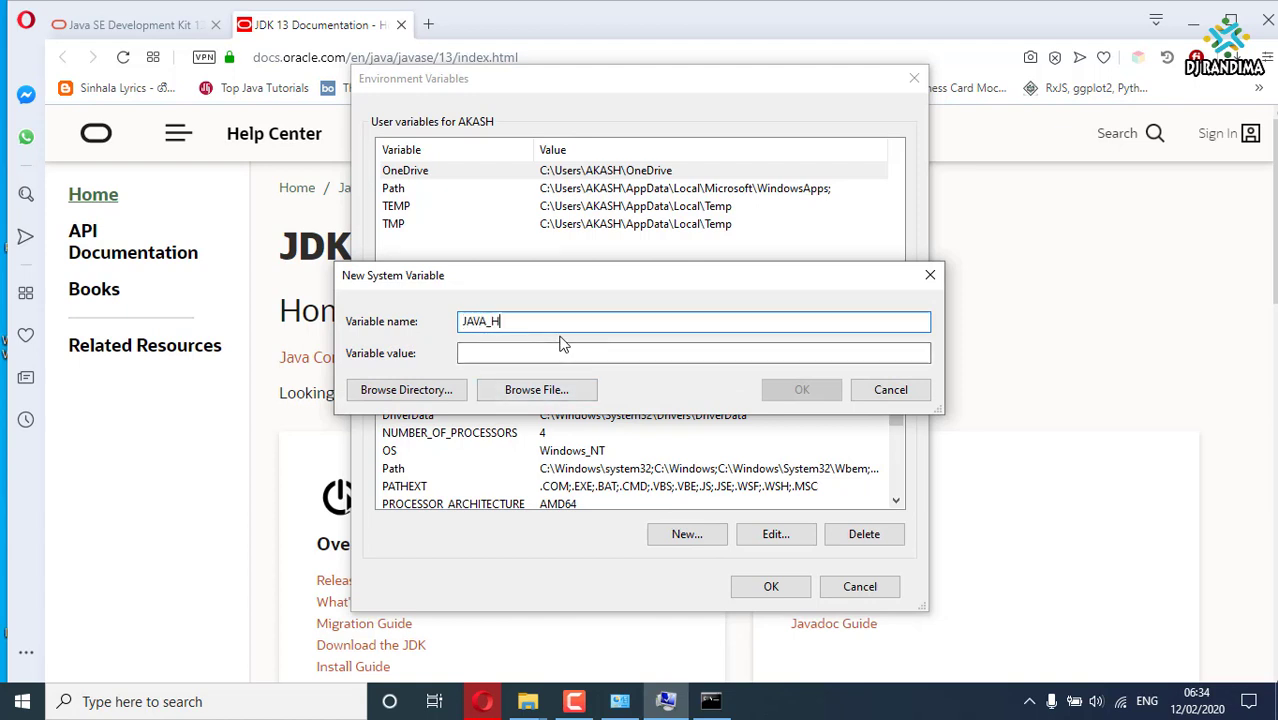
{"action": "type", "text": "OME"}
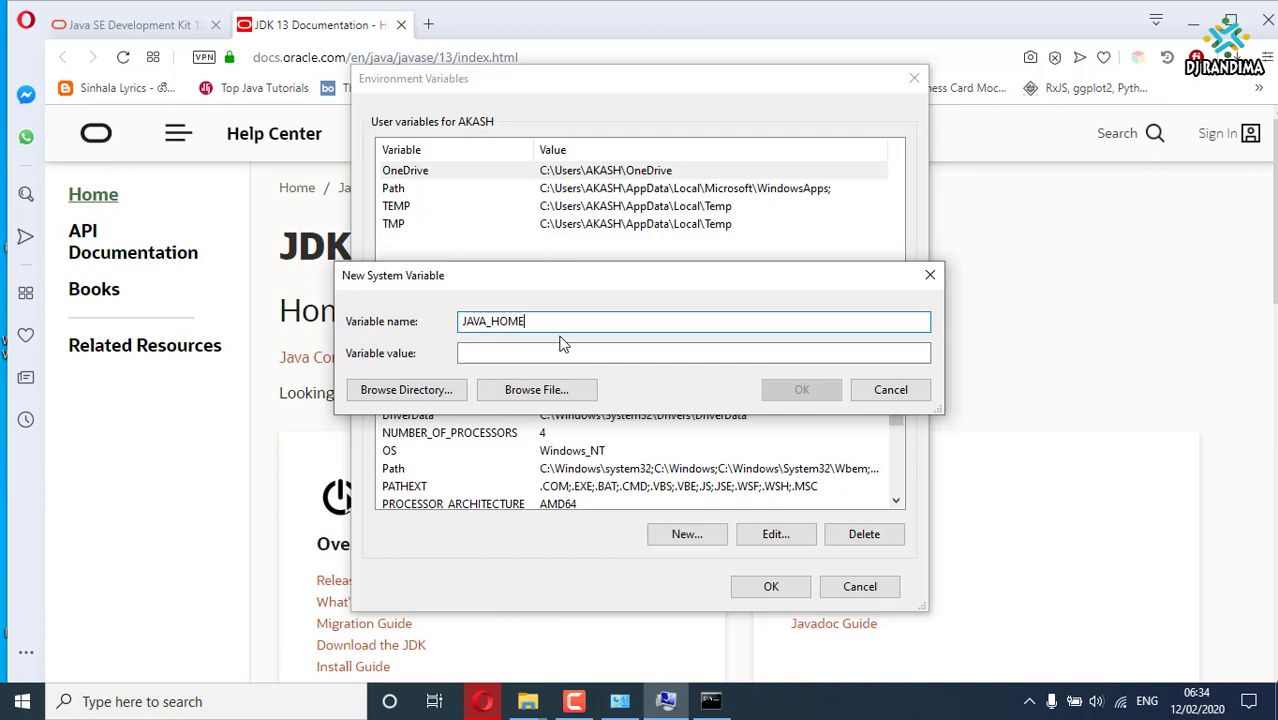
{"action": "left_click", "coordinate": [618, 354]}
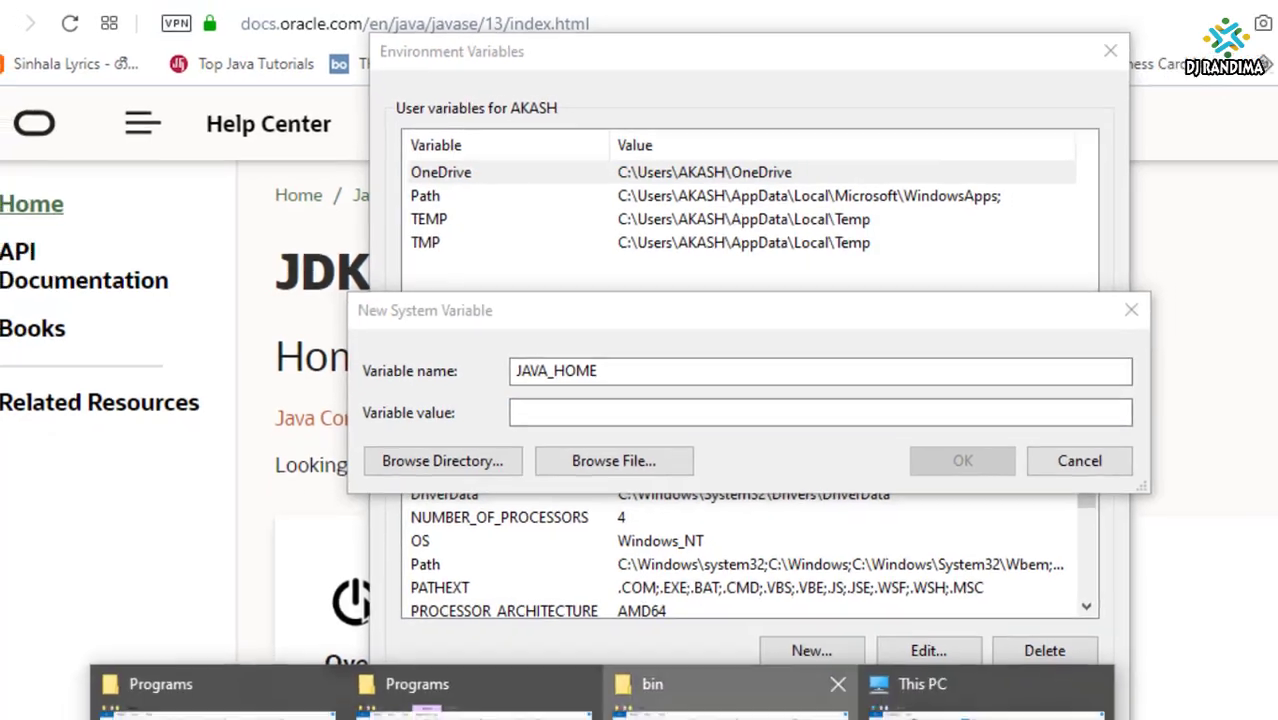
- Copy C:\Program Files\Java\jdk from Explorer and save it as JAVA_HOME's value
{"action": "left_click", "coordinate": [671, 711]}
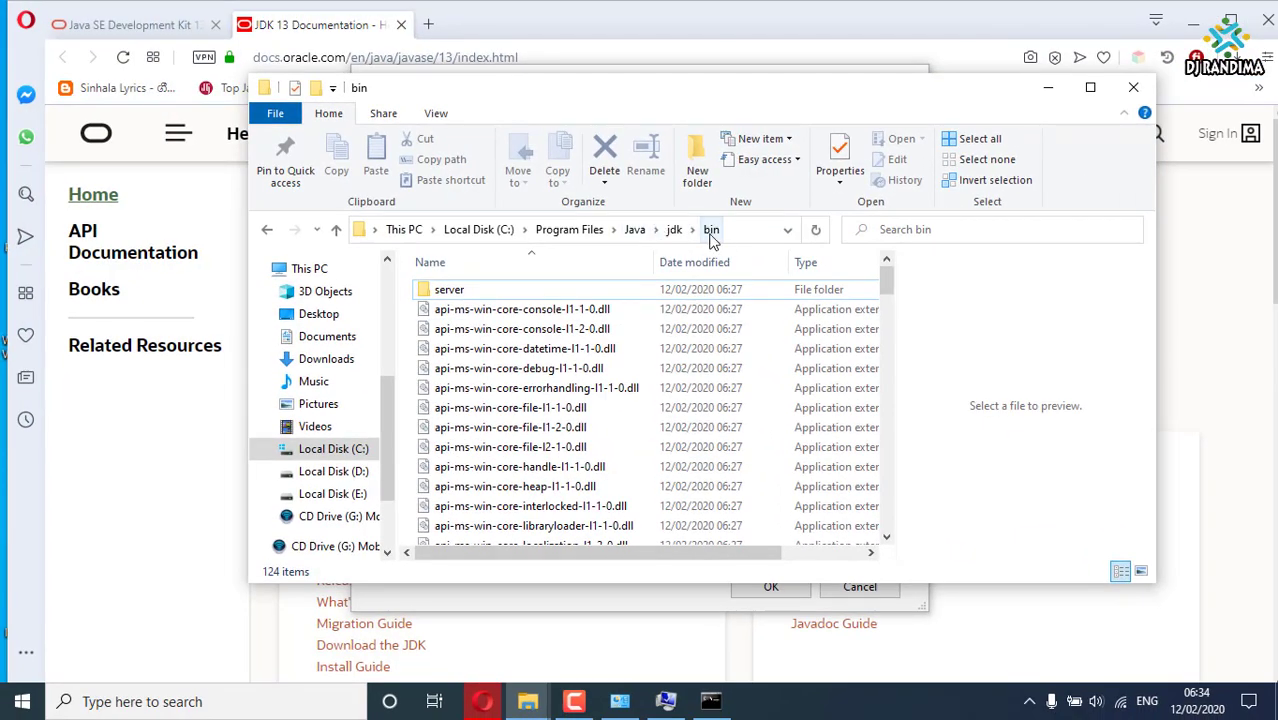
{"action": "left_click", "coordinate": [268, 232]}
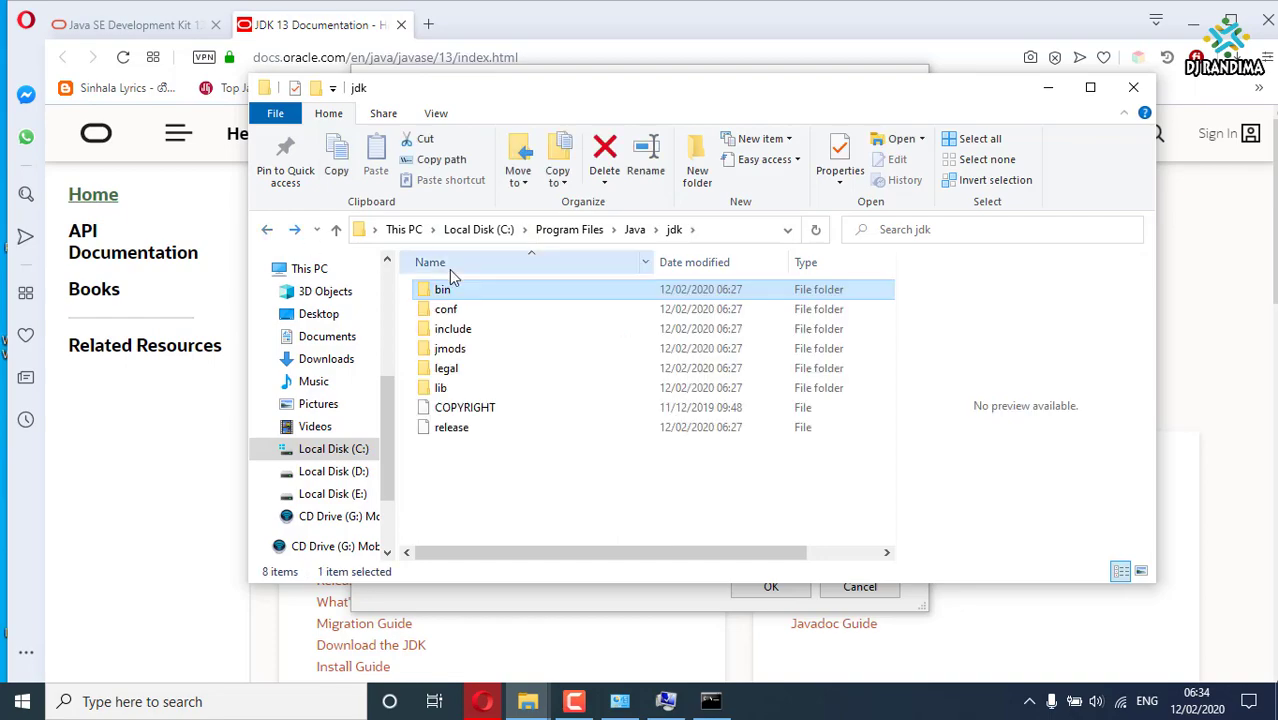
{"action": "left_click", "coordinate": [718, 234]}
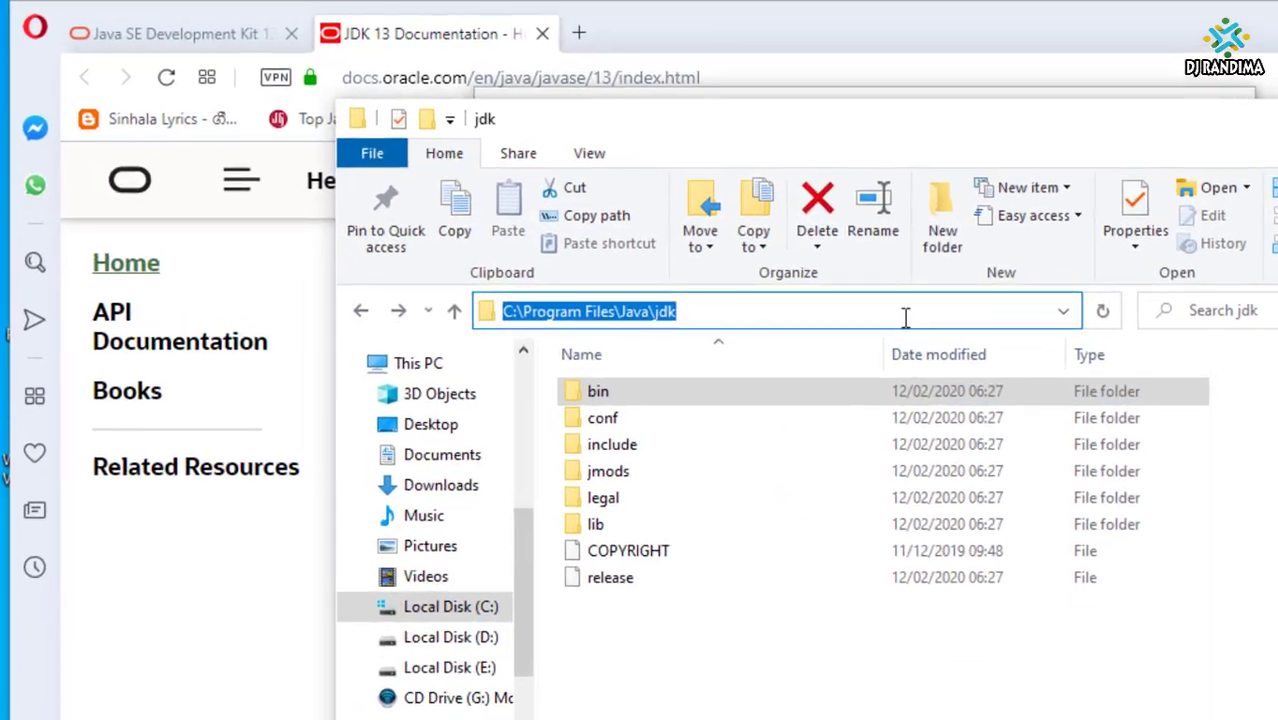
{"action": "right_click", "coordinate": [648, 314]}
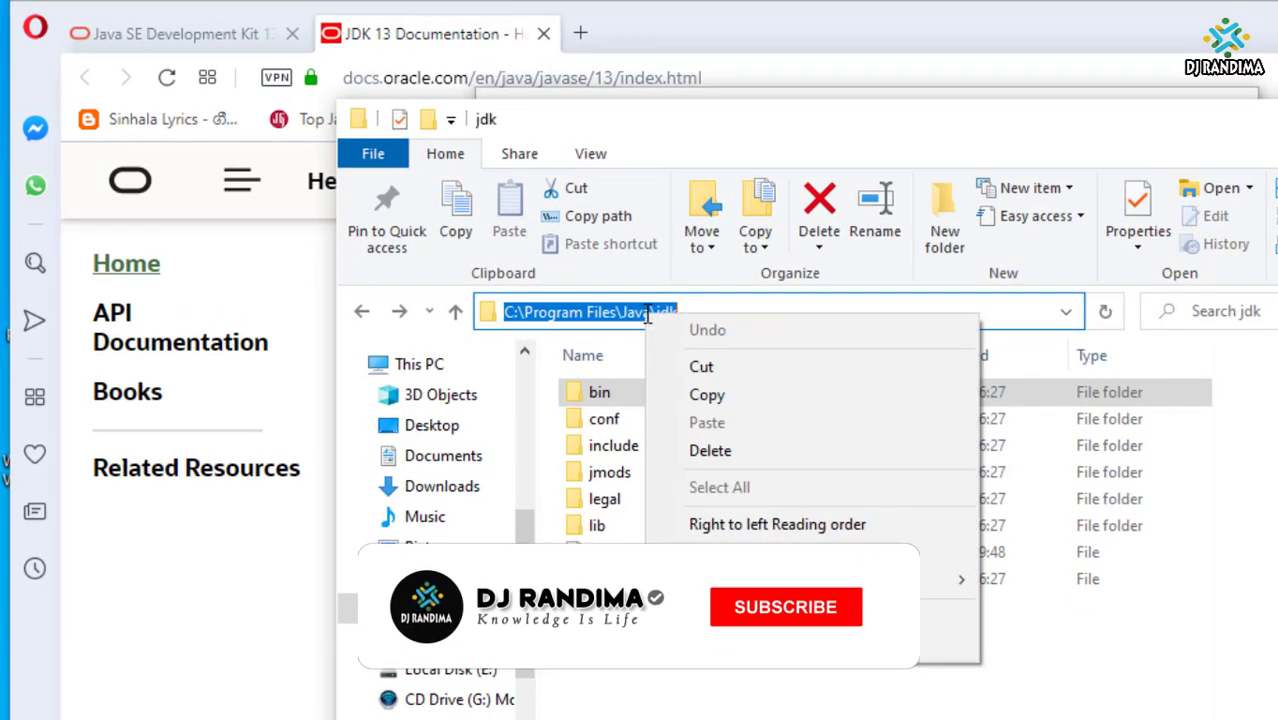
{"action": "left_click", "coordinate": [704, 394]}
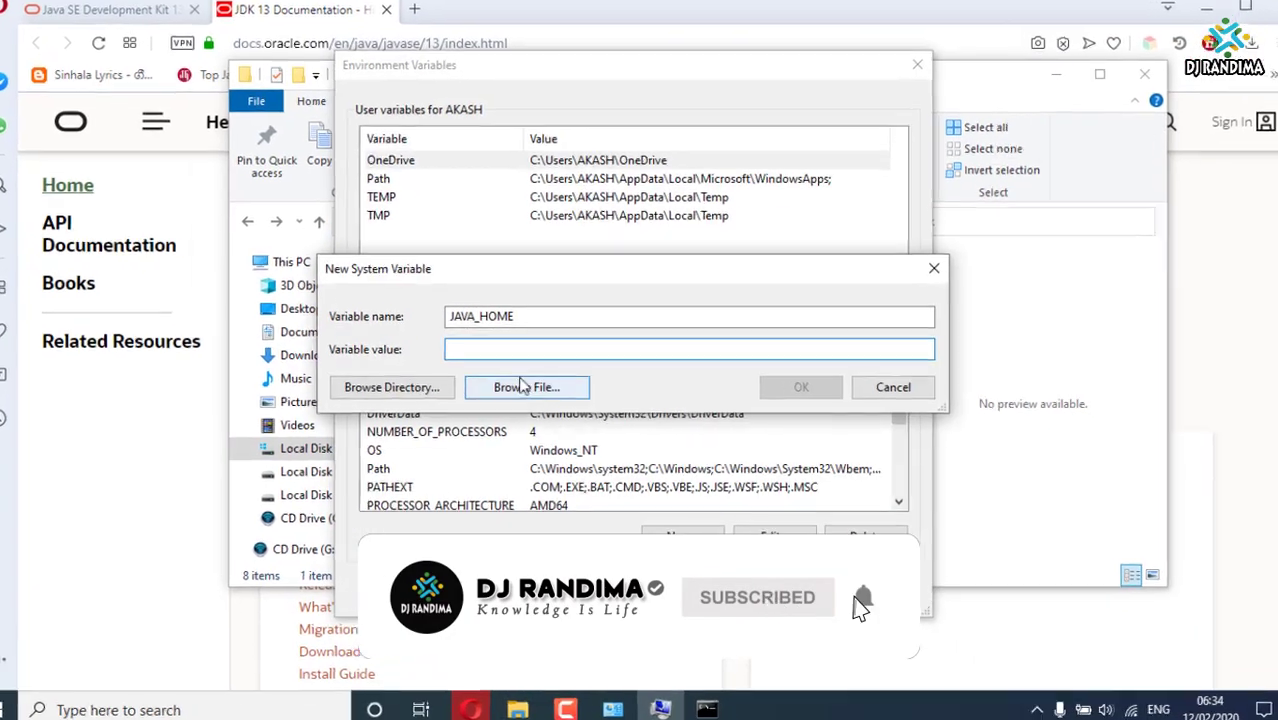
{"action": "key", "text": "ctrl+v"}
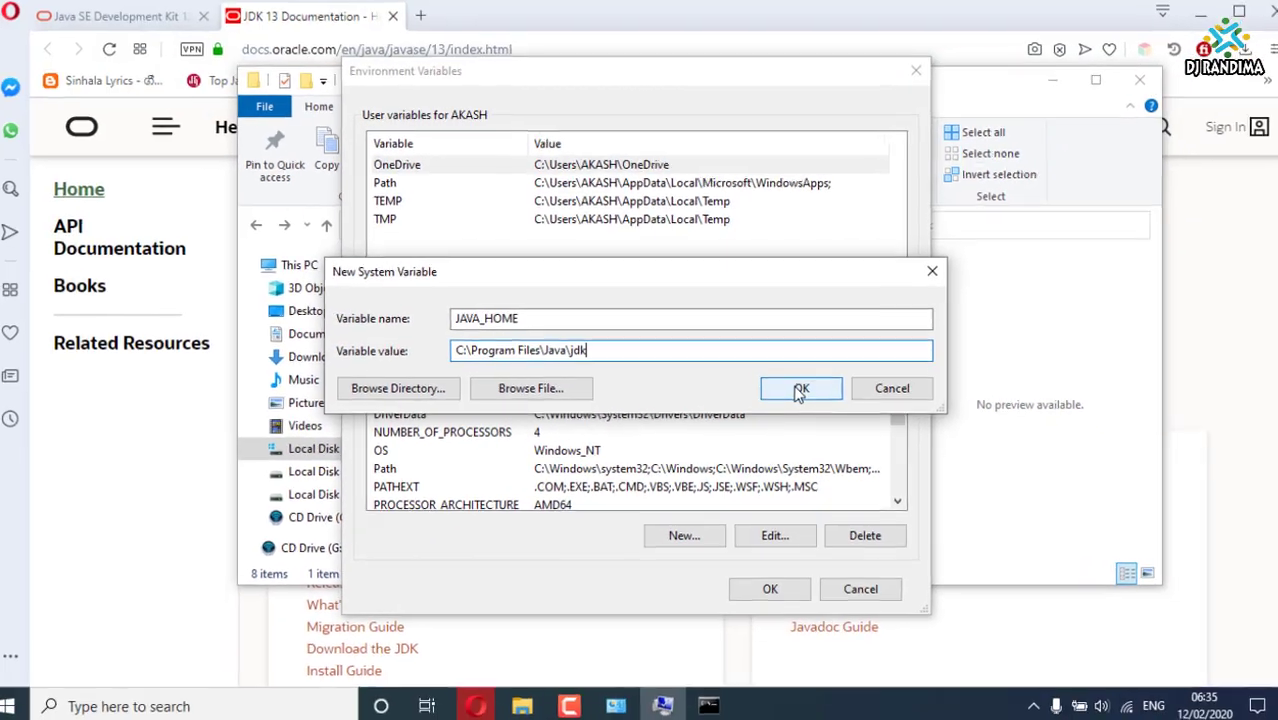
{"action": "left_click", "coordinate": [792, 375]}
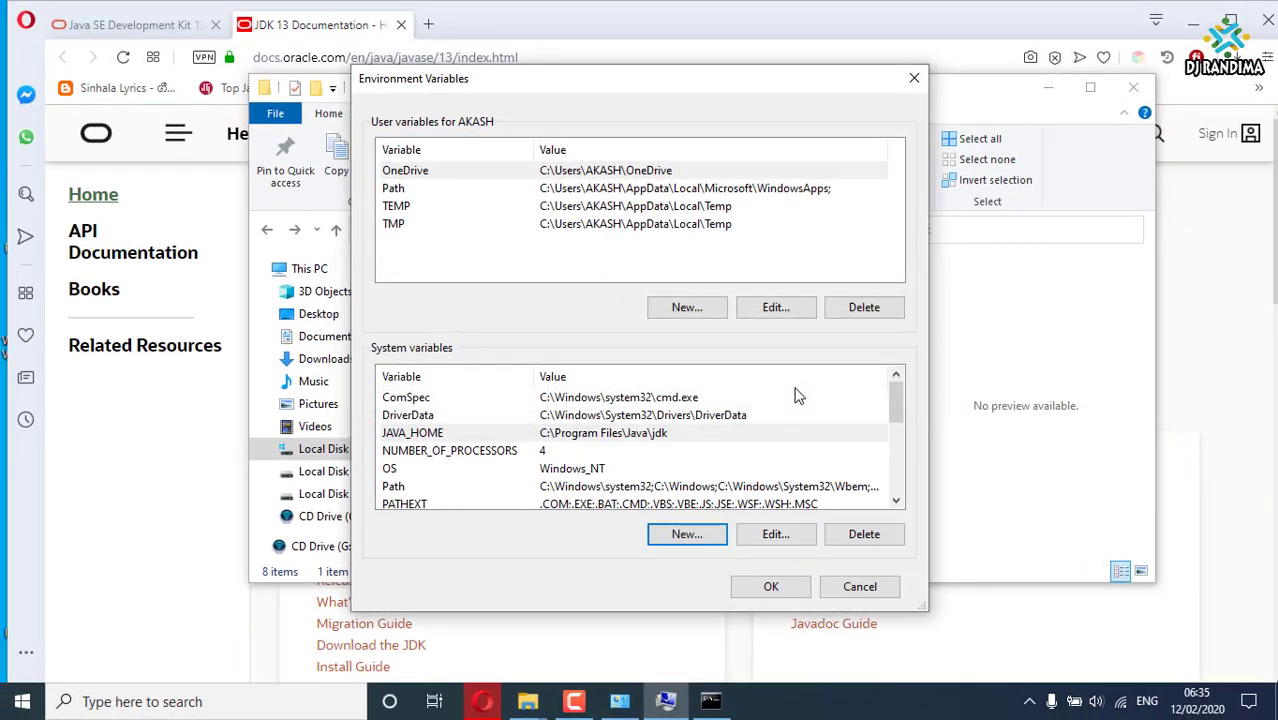
- Confirm Environment Variables and System Properties with OK, then put the Explorer window away
{"action": "left_click", "coordinate": [768, 586]}
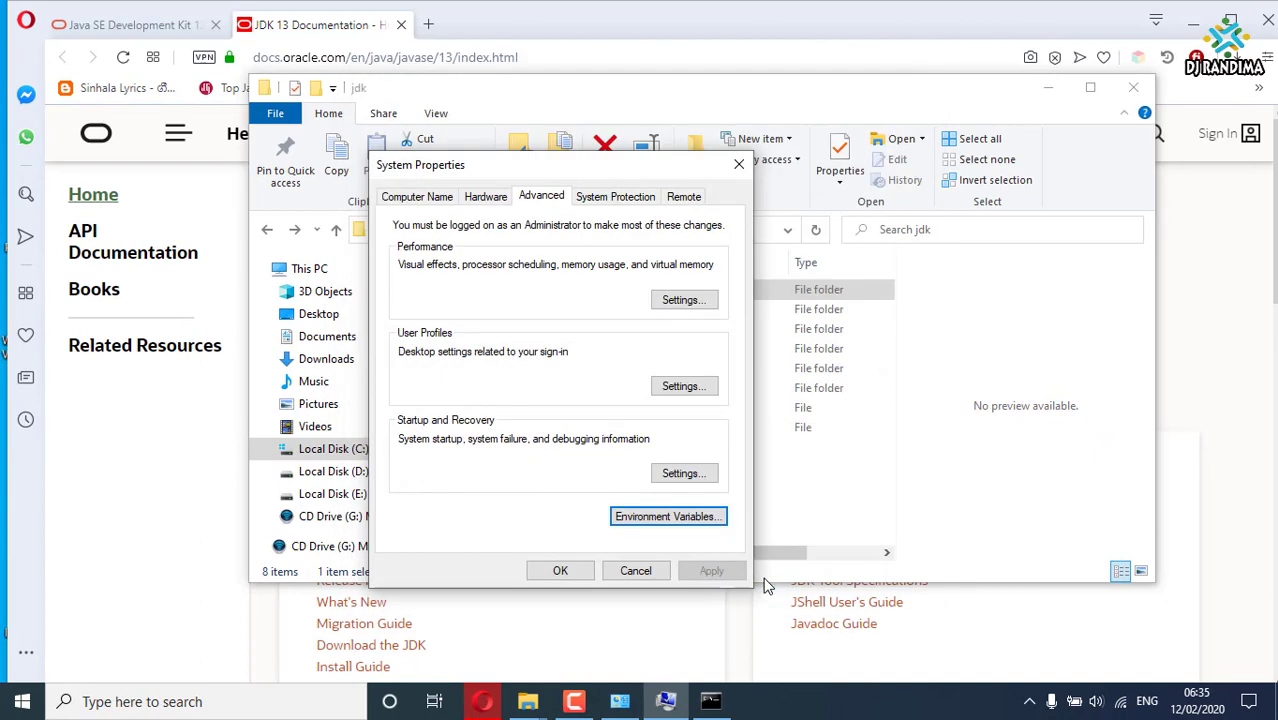
{"action": "left_click", "coordinate": [588, 568]}
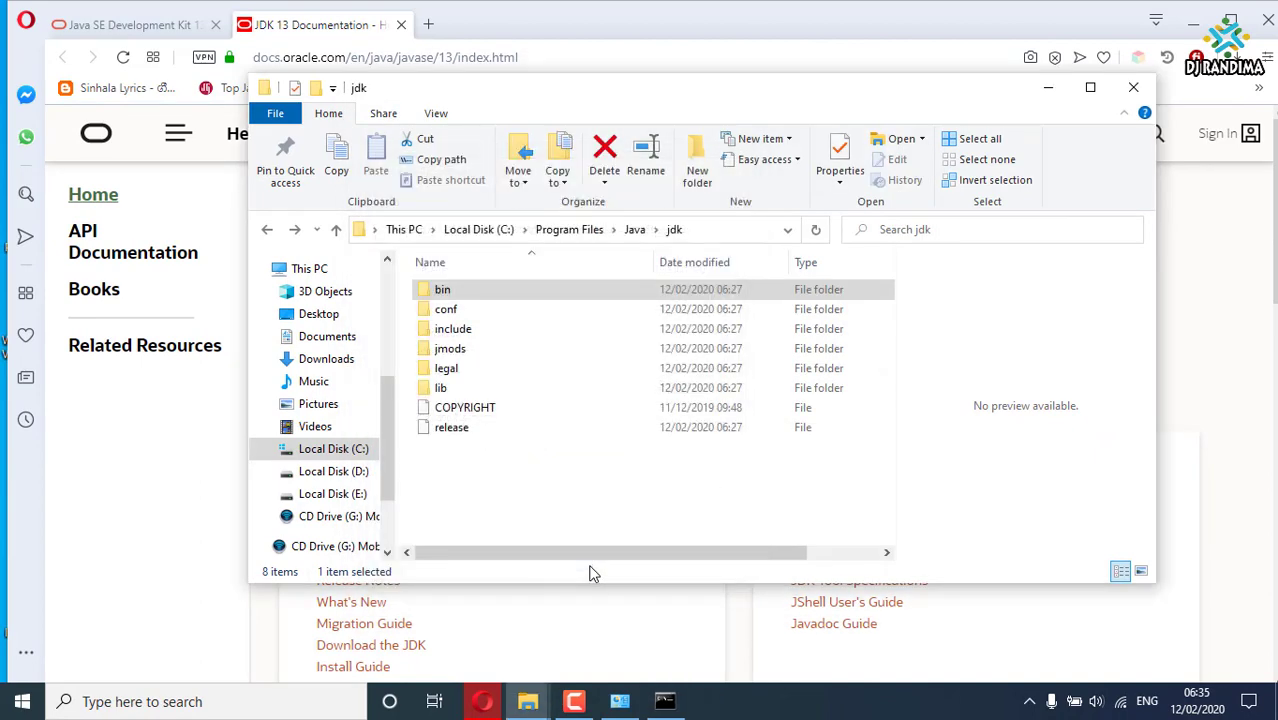
{"action": "left_click", "coordinate": [577, 702]}
{"action": "left_click", "coordinate": [1188, 614]}
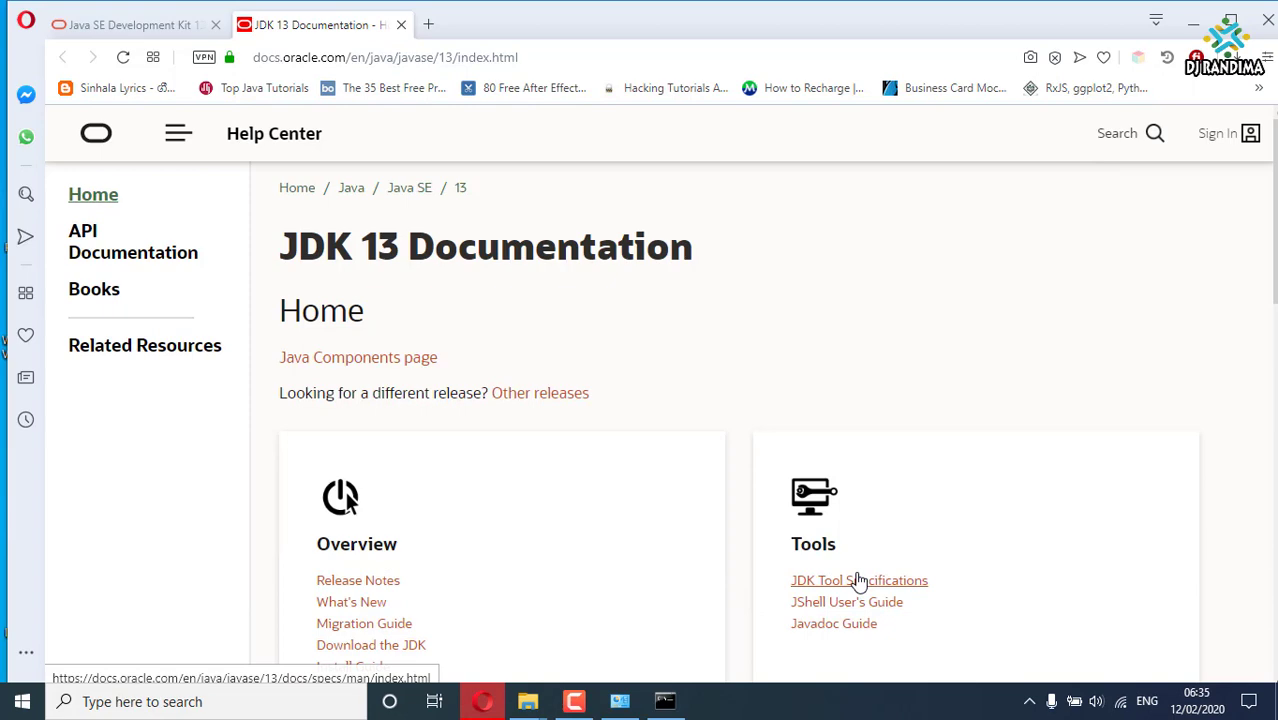
- Open a new Command Prompt via Run and run javac to confirm it prints its options
{"action": "key", "text": "super+r"}
{"action": "key", "text": "Return"}
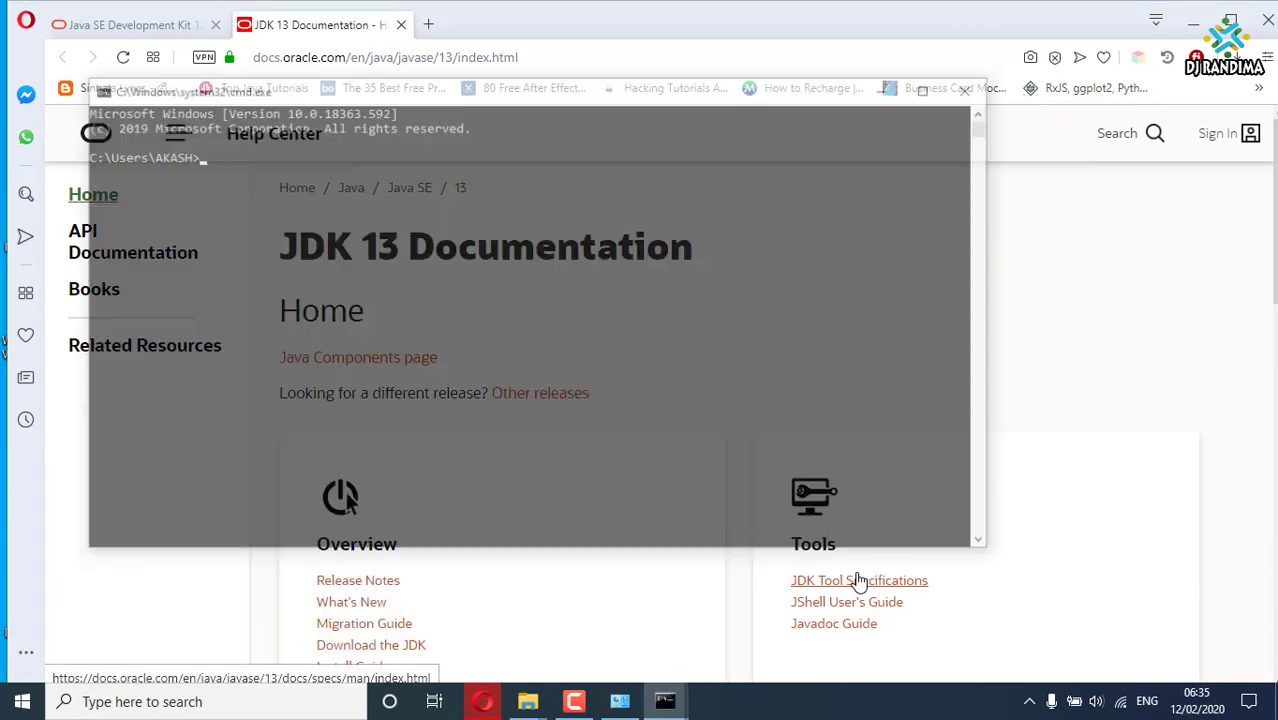
{"action": "type", "text": "ja"}
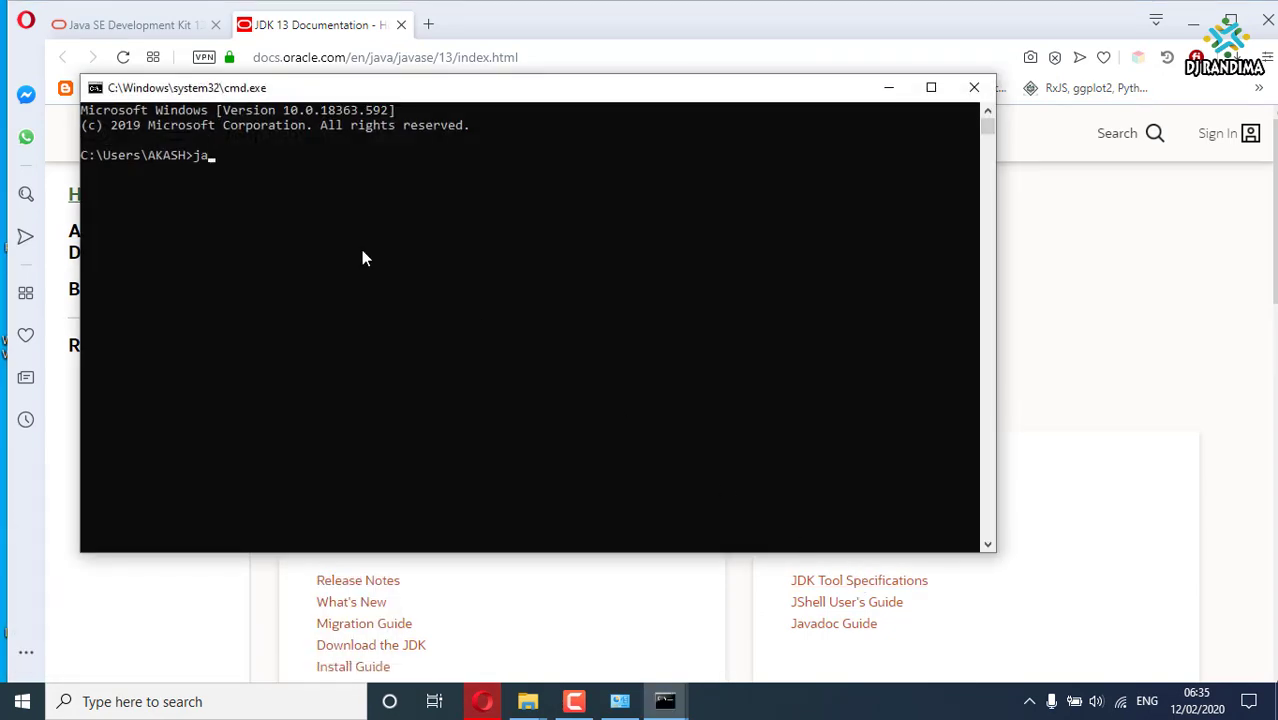
{"action": "type", "text": "vac"}
{"action": "key", "text": "Return"}
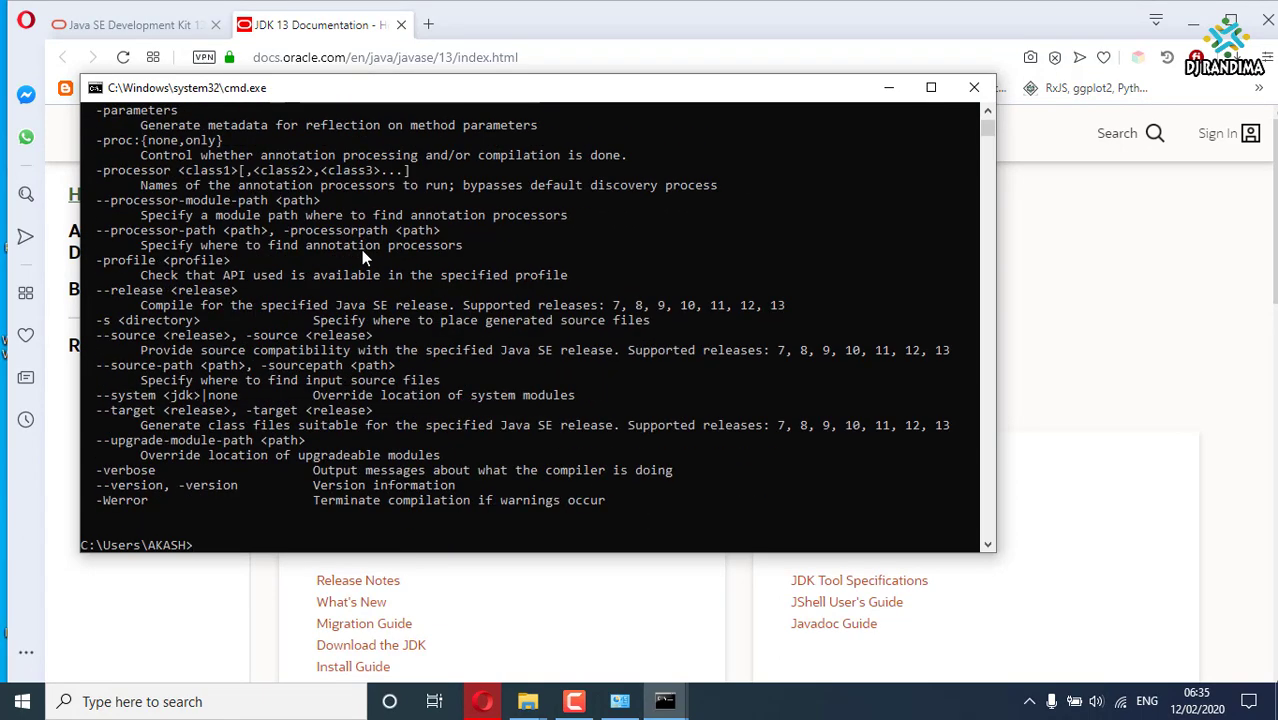